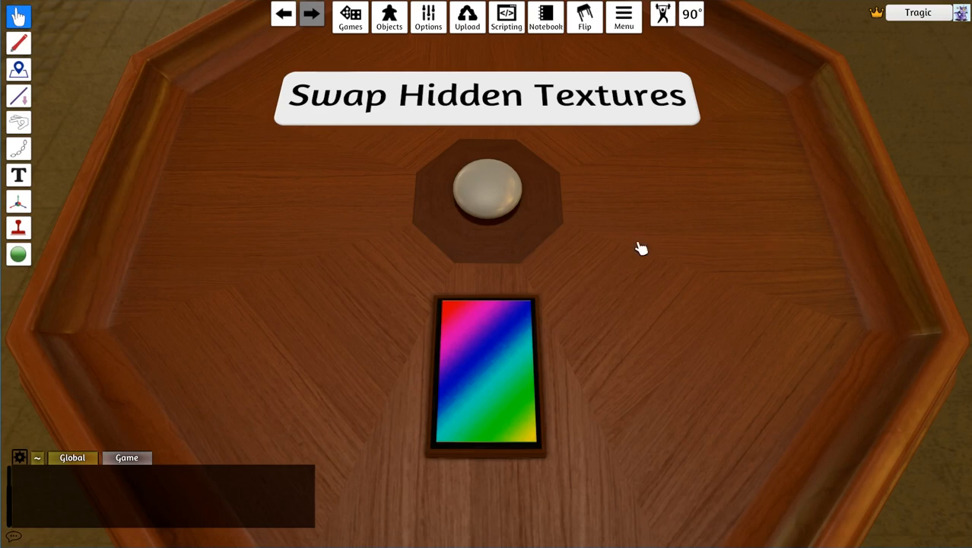
# - Swap the example card's hidden texture four times, ending on the rainbow face
pyautogui.click(502, 97)
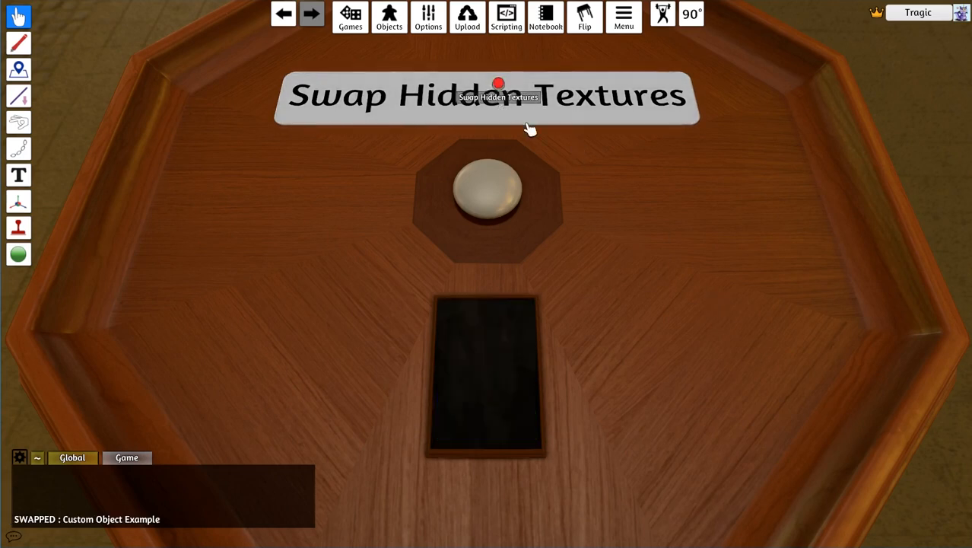
pyautogui.click(472, 97)
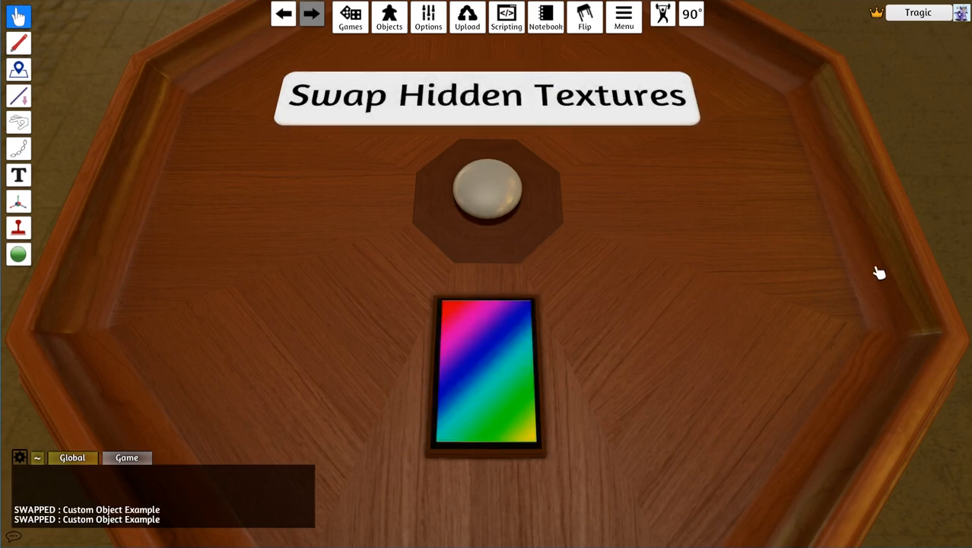
pyautogui.click(517, 97)
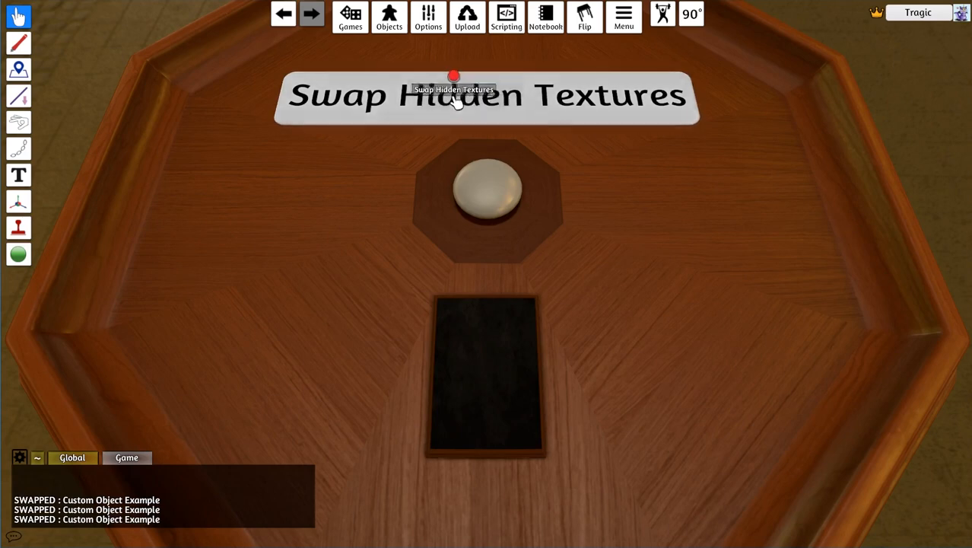
pyautogui.click(492, 103)
# - From a low angle and then the saved top camera, swap the card to its black texture
pyautogui.moveTo(729, 338)
pyautogui.mouseDown()
pyautogui.moveTo(426, 176)
pyautogui.moveTo(674, 354)
pyautogui.mouseUp()
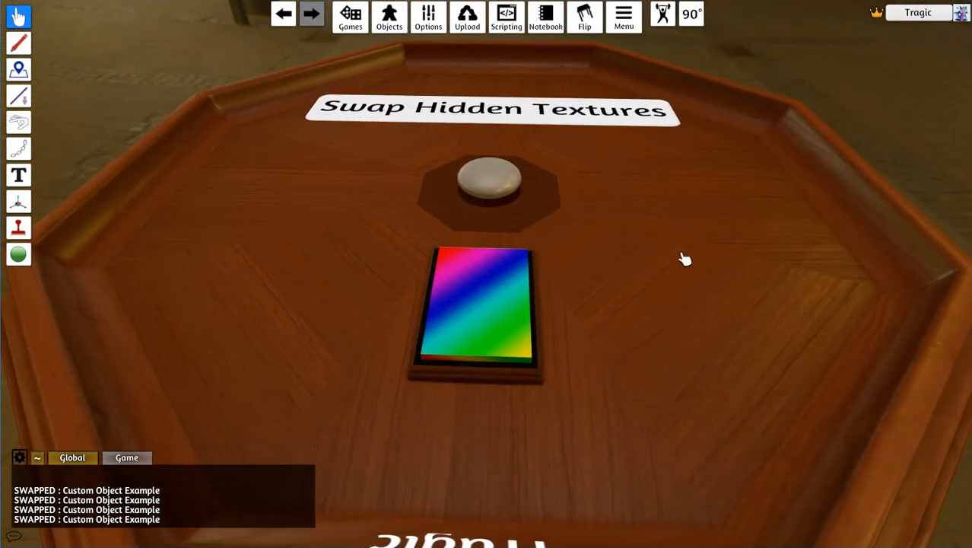
pyautogui.scroll(1, 673, 354)
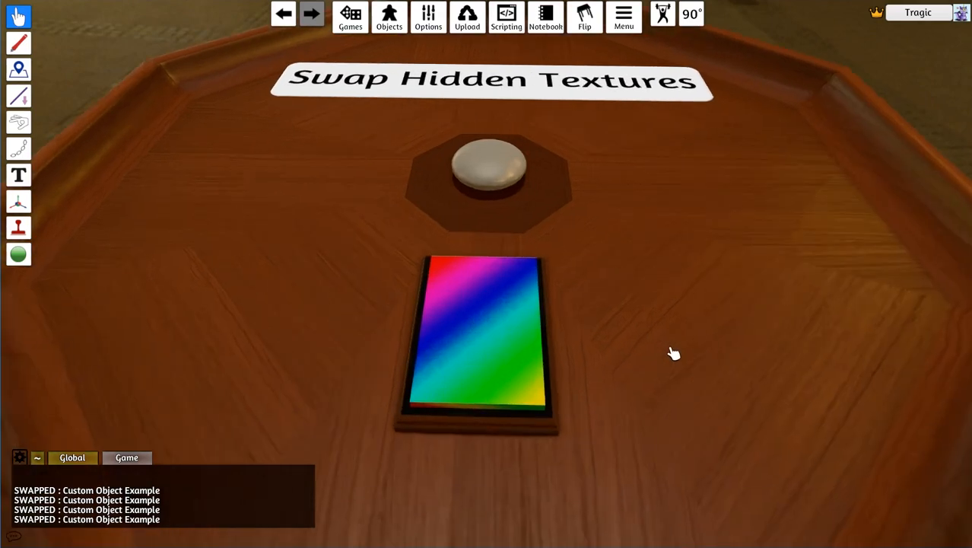
pyautogui.hotkey('shift', '1')
pyautogui.click(506, 144)
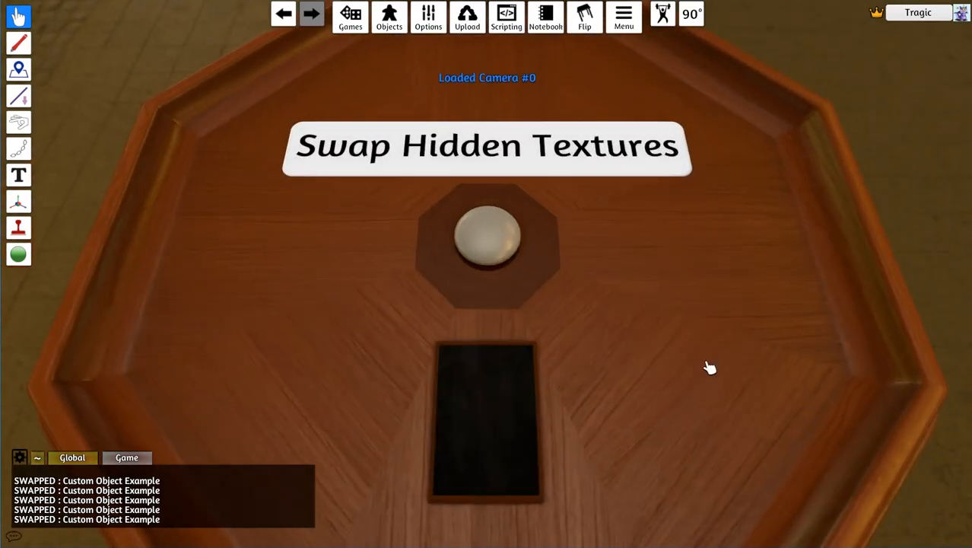
pyautogui.scroll(-2, 709, 368)
pyautogui.scroll(4, 693, 388)
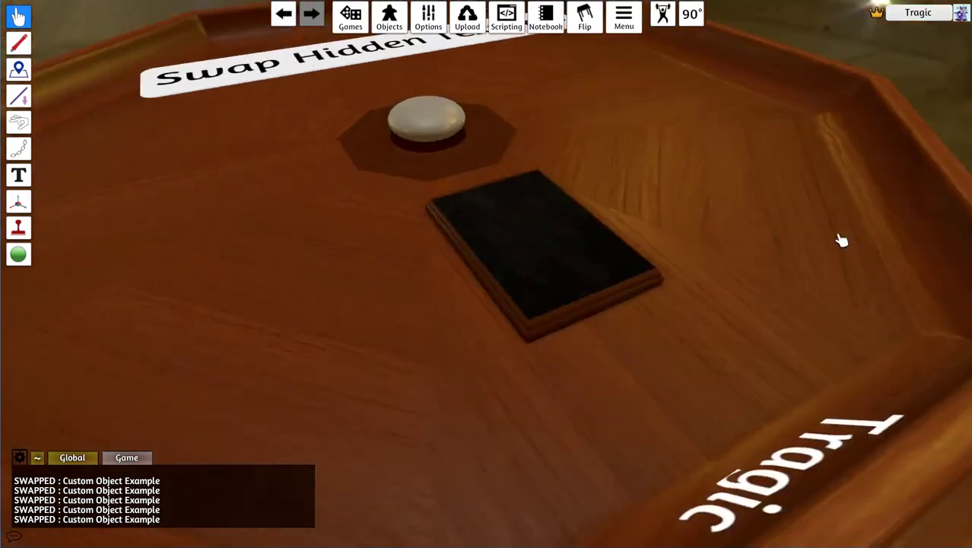
pyautogui.moveTo(690, 402); pyautogui.dragTo(724, 235)
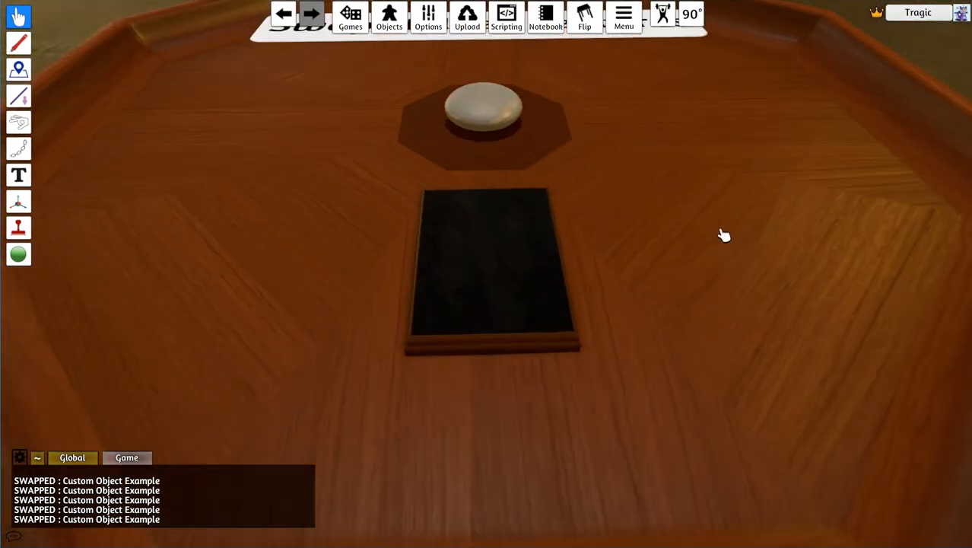
# - Spawn three red cubes, box-select them and drop them into the rainbow example card
pyautogui.hotkey('ctrl', 'v')
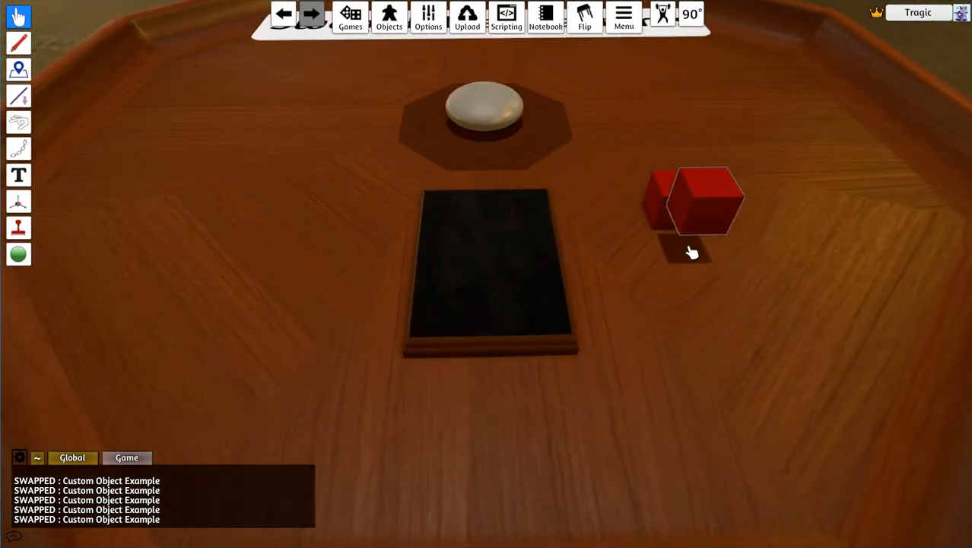
pyautogui.hotkey('ctrl', 'v')
pyautogui.hotkey('ctrl', 'v')
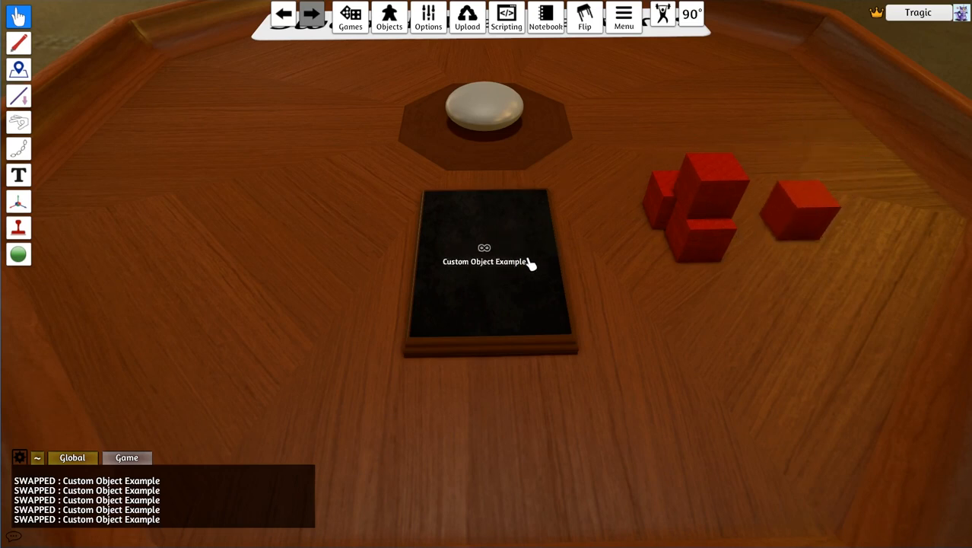
pyautogui.hotkey('ctrl', 'v')
pyautogui.hotkey('ctrl', 'v')
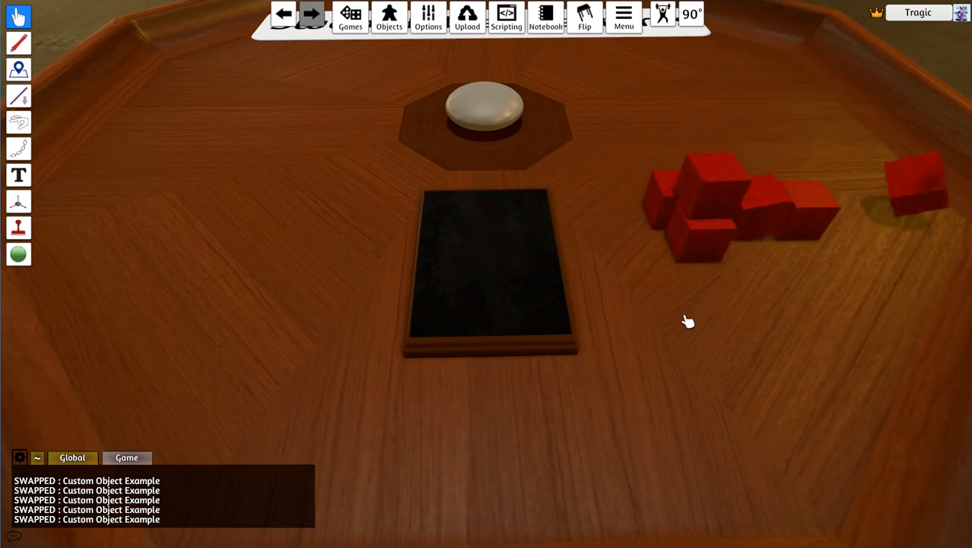
pyautogui.scroll(-3, 647, 228)
pyautogui.moveTo(601, 177); pyautogui.dragTo(744, 304)
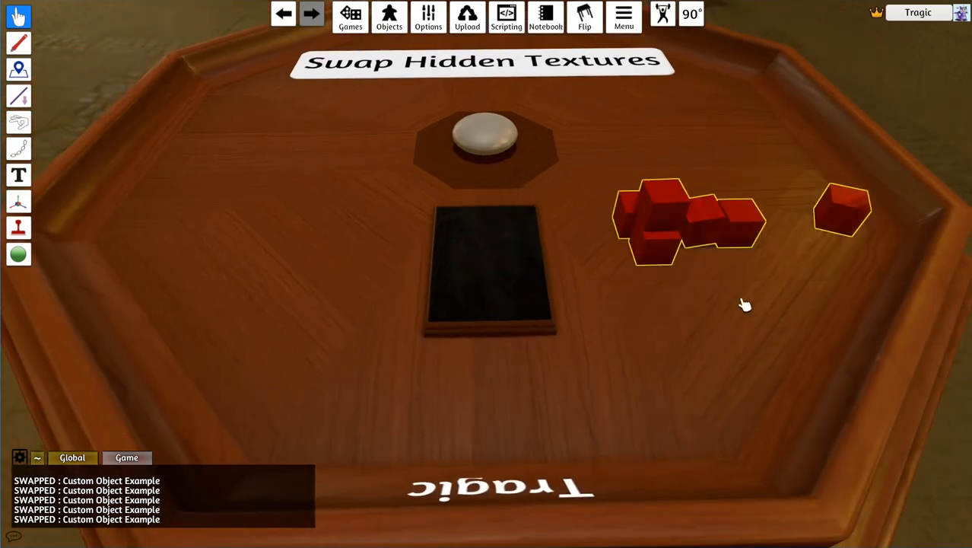
pyautogui.click(552, 77)
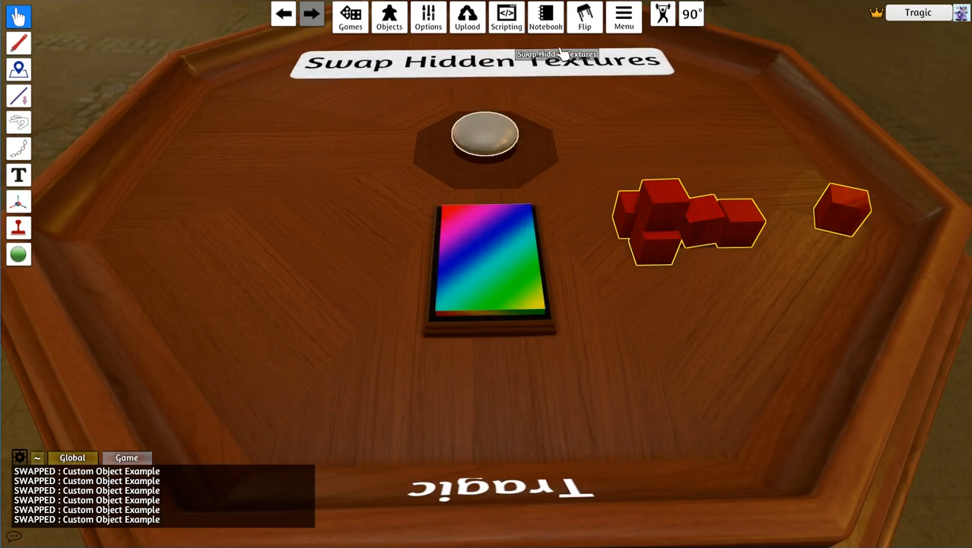
pyautogui.moveTo(610, 177); pyautogui.dragTo(937, 289)
pyautogui.moveTo(662, 221); pyautogui.dragTo(487, 243)
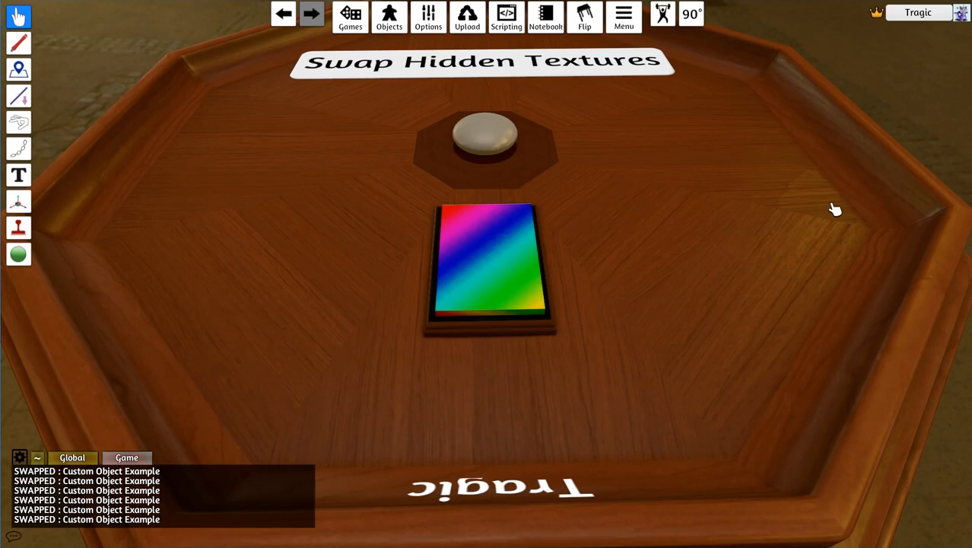
pyautogui.scroll(3, 763, 212)
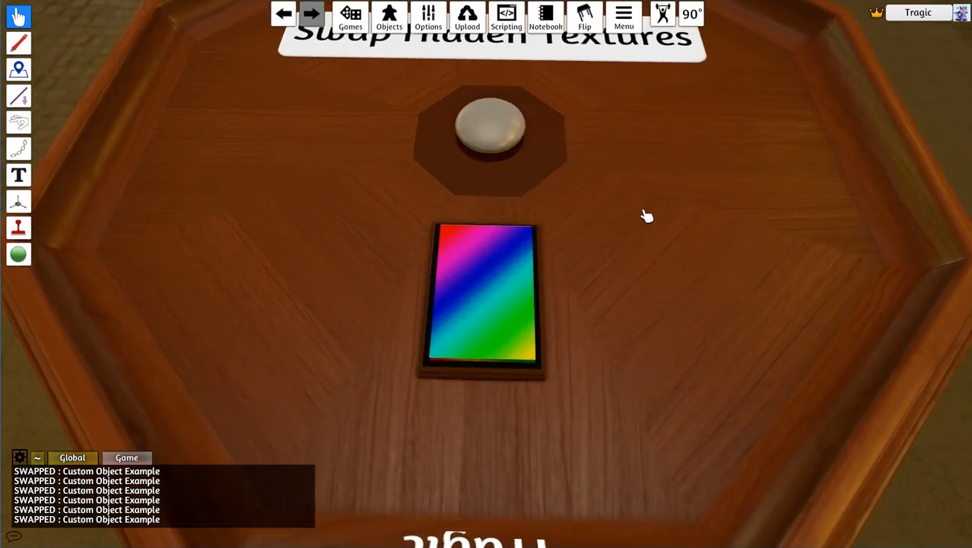
pyautogui.moveTo(646, 209)
pyautogui.mouseDown()
pyautogui.moveTo(666, 211)
pyautogui.moveTo(643, 211)
pyautogui.mouseUp()
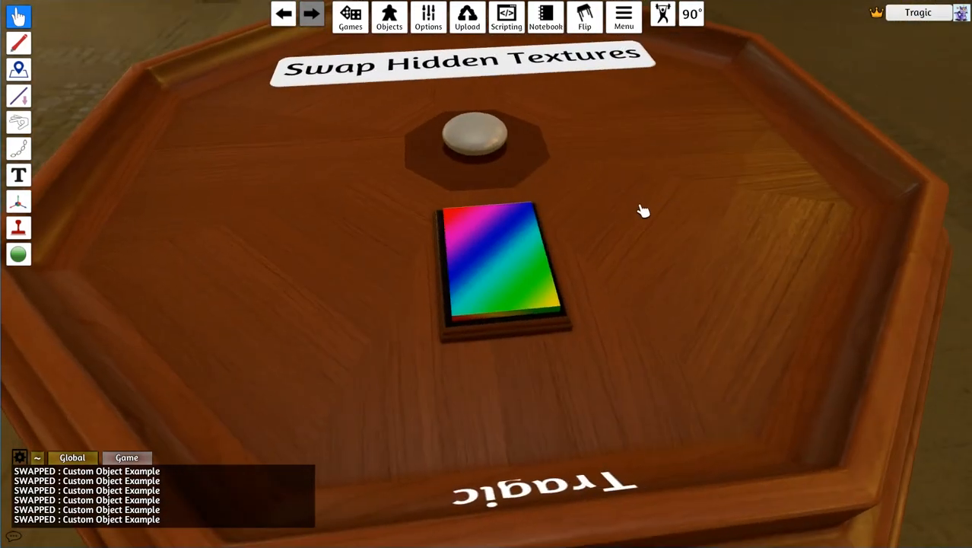
pyautogui.scroll(3, 643, 211)
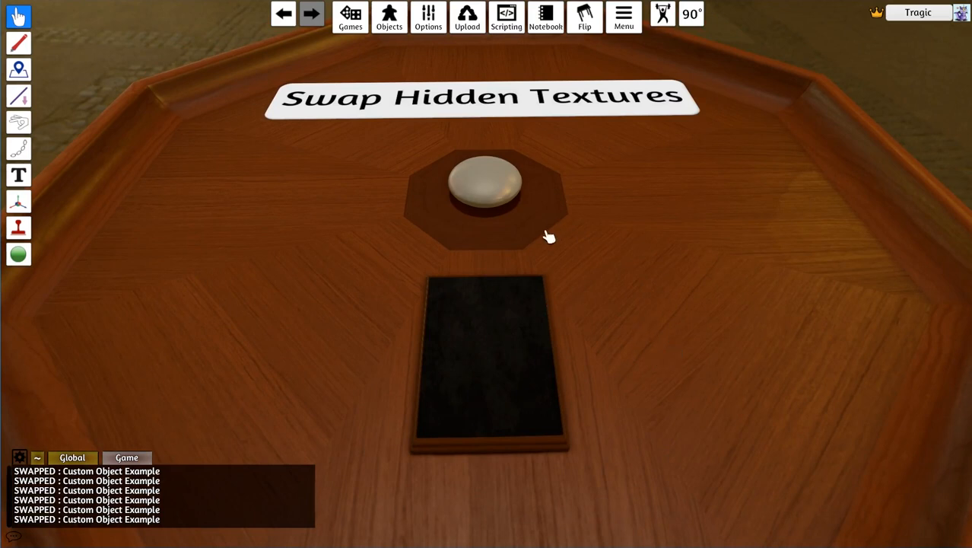
# - Toggle the card's hidden texture three more times, leaving the rainbow face showing
pyautogui.click(502, 97)
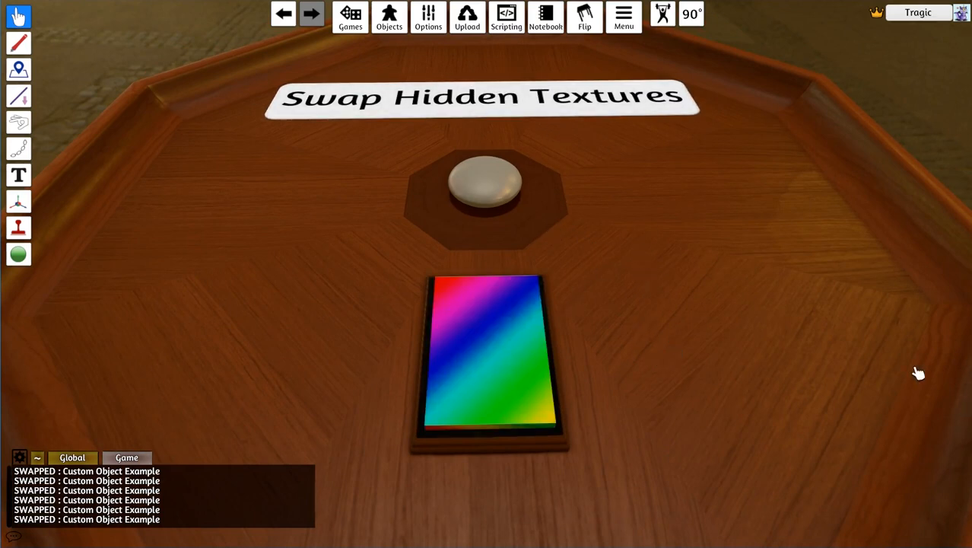
pyautogui.click(502, 97)
pyautogui.click(556, 114)
# - Begin searching the Workshop games list to load Call of Cthulhu (LCG)
pyautogui.click(350, 16)
pyautogui.click(341, 326)
pyautogui.click(453, 117)
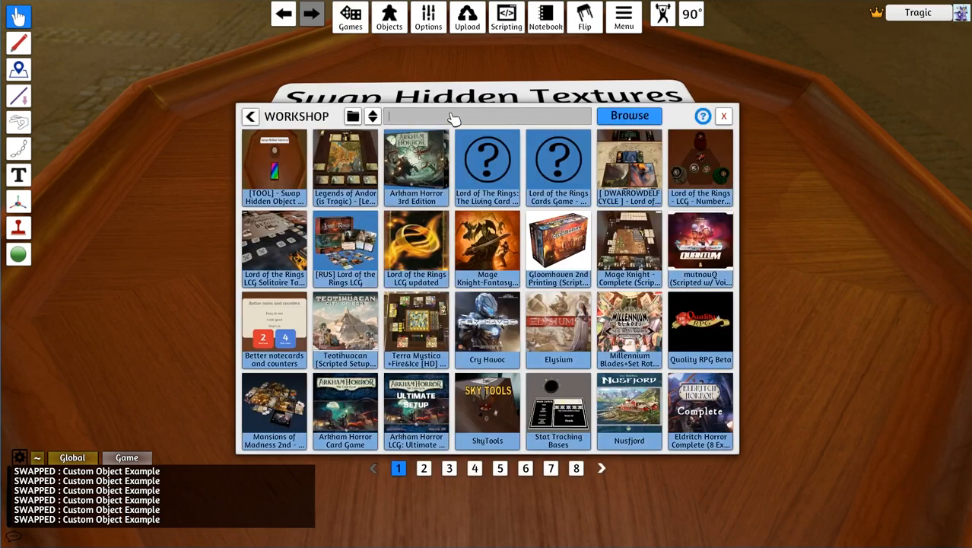
pyautogui.write('ca')
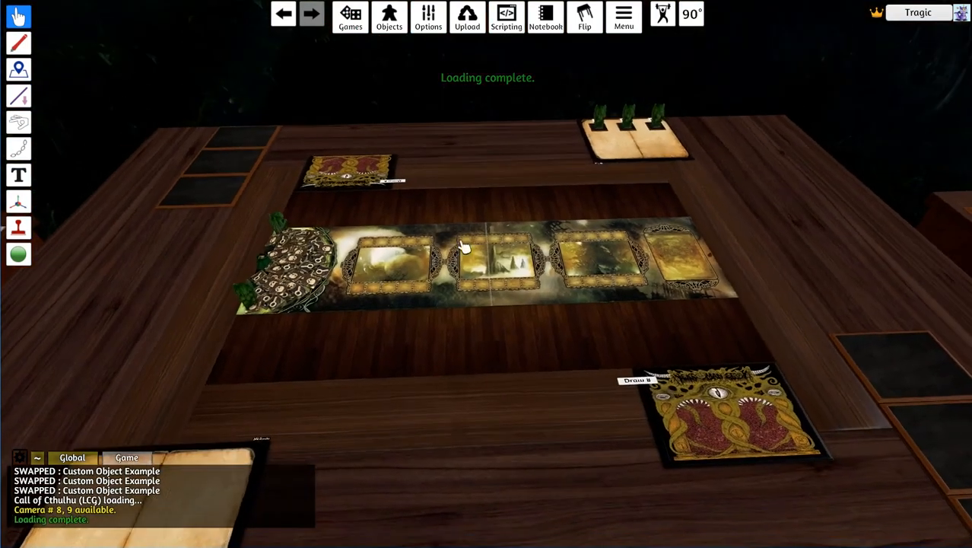
pyautogui.scroll(3, 569, 335)
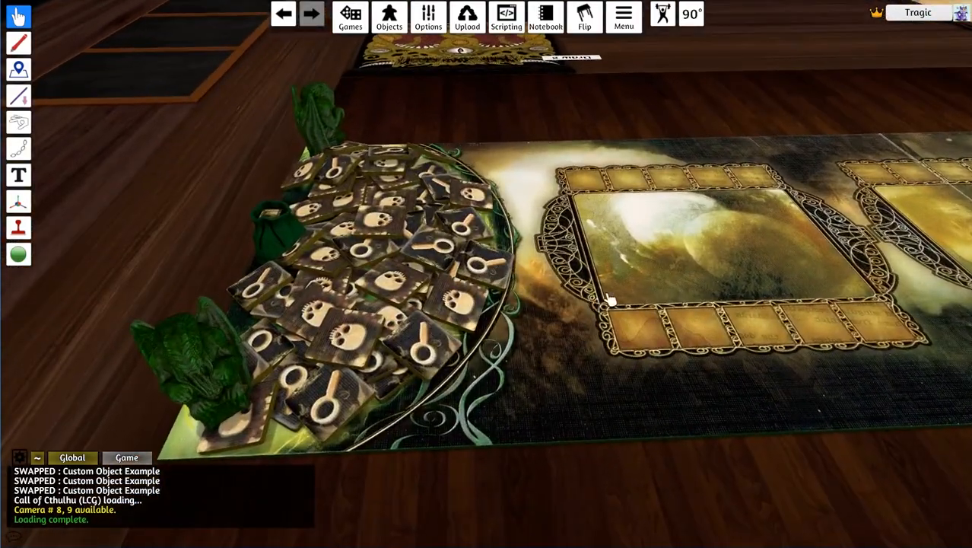
pyautogui.press('Right')
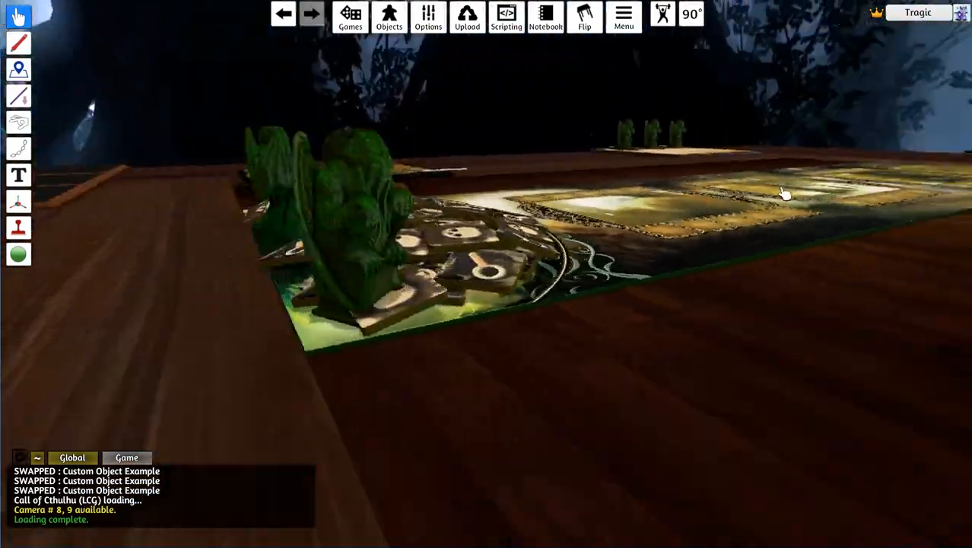
pyautogui.press('Right')
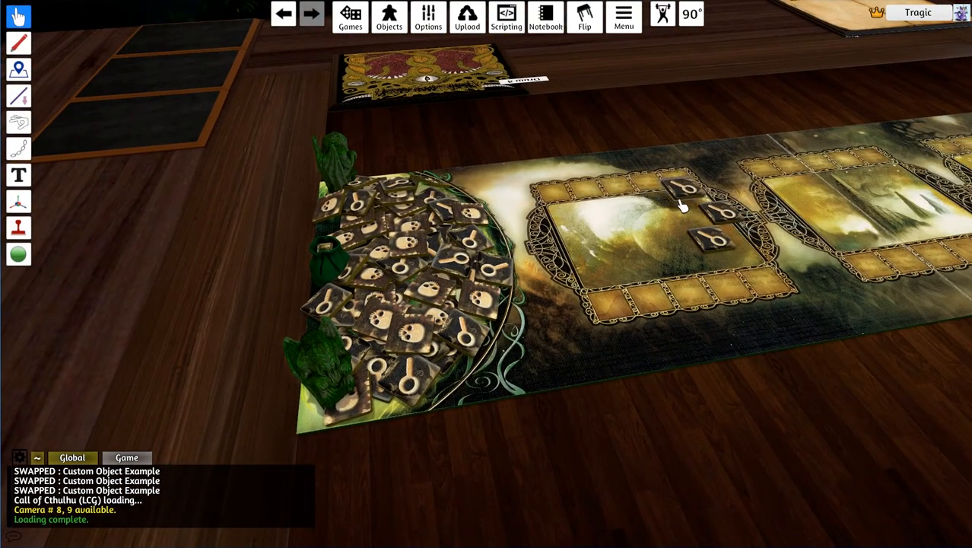
pyautogui.moveTo(604, 156); pyautogui.dragTo(857, 325)
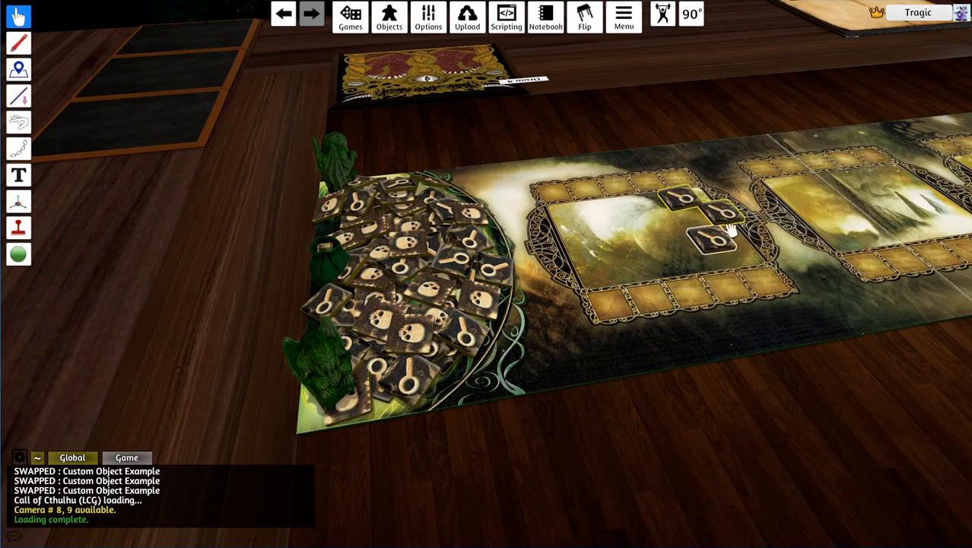
pyautogui.hotkey('ctrl', 'v')
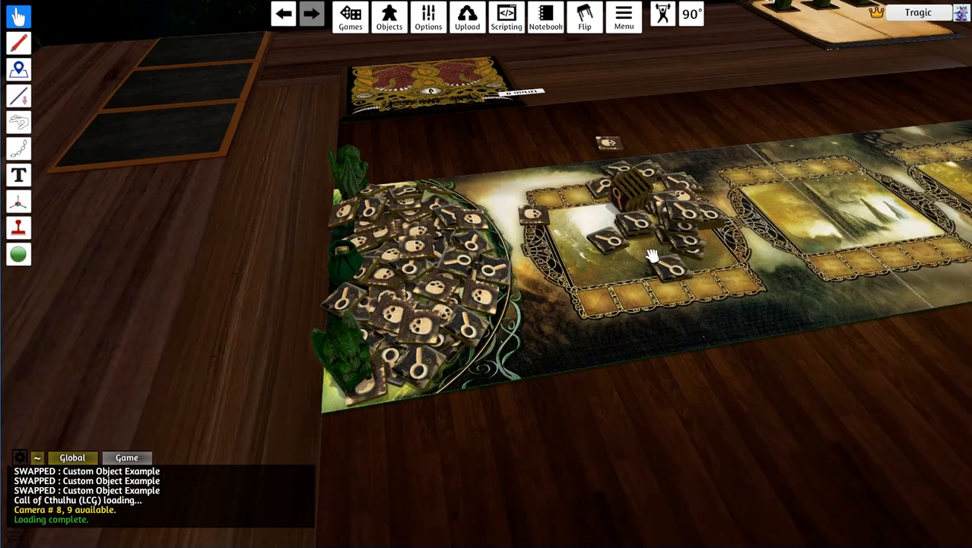
pyautogui.scroll(-3, 694, 239)
pyautogui.scroll(-1, 597, 283)
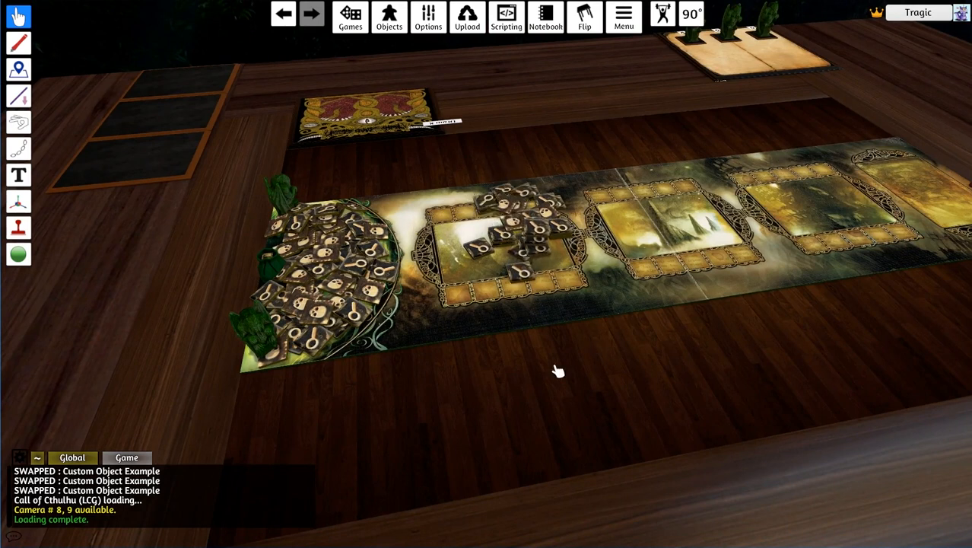
pyautogui.moveTo(598, 173); pyautogui.dragTo(449, 315)
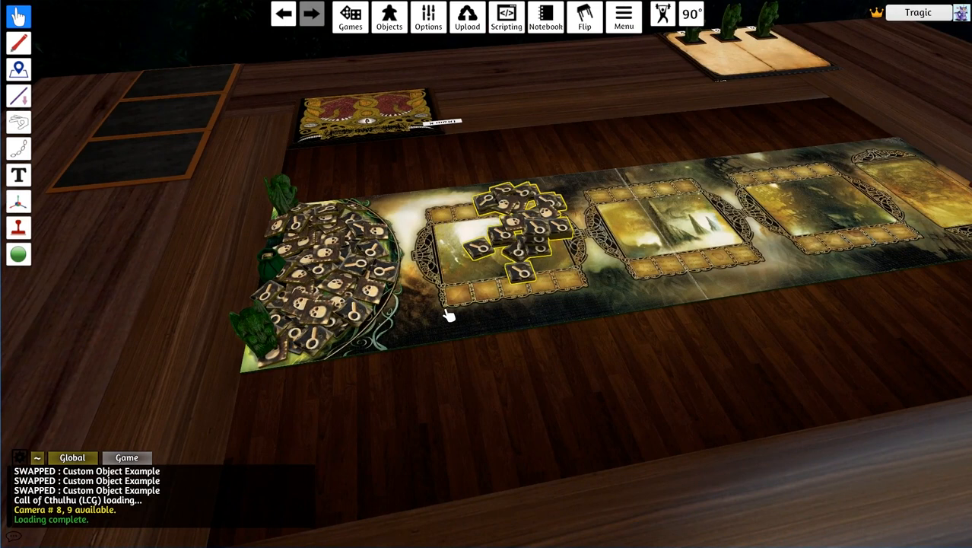
pyautogui.press('Delete')
pyautogui.scroll(3, 426, 285)
pyautogui.scroll(2, 426, 285)
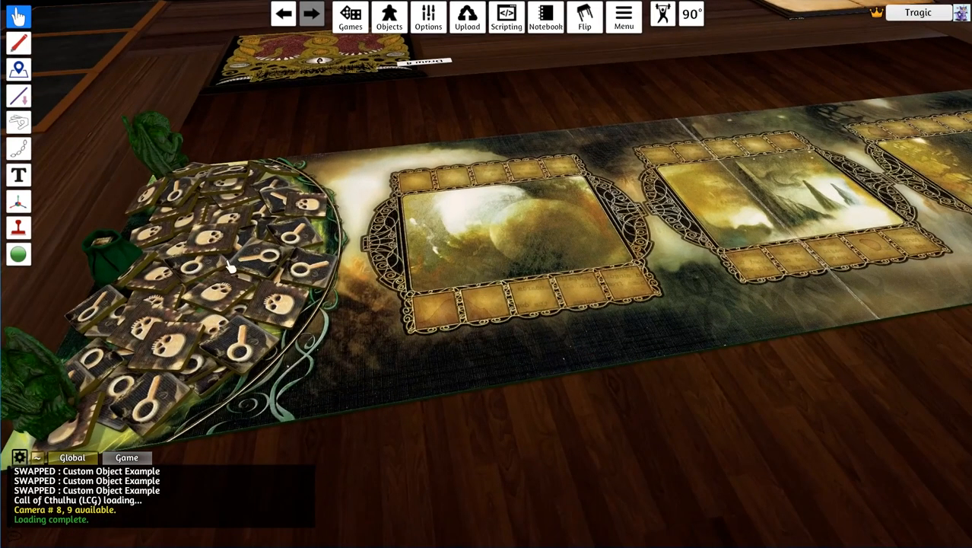
pyautogui.moveTo(231, 266); pyautogui.dragTo(453, 242)
# - Load the Alien Frontiers game from the Workshop and jump to the overhead view
pyautogui.click(350, 16)
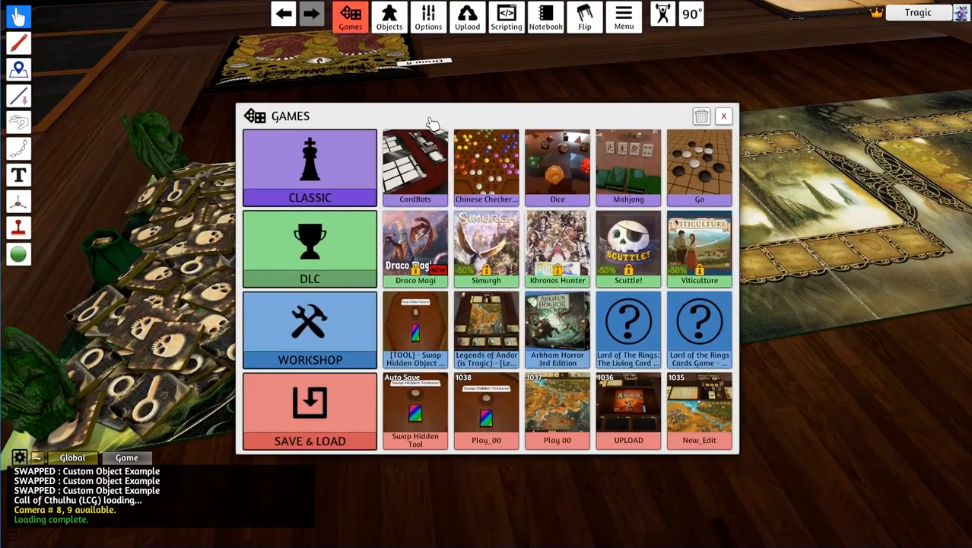
pyautogui.click(310, 329)
pyautogui.click(454, 115)
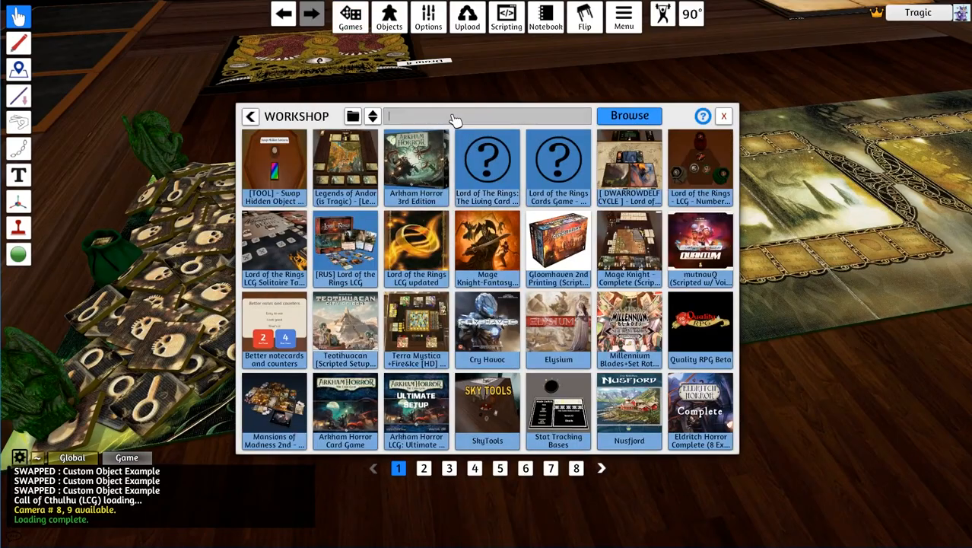
pyautogui.write('alien')
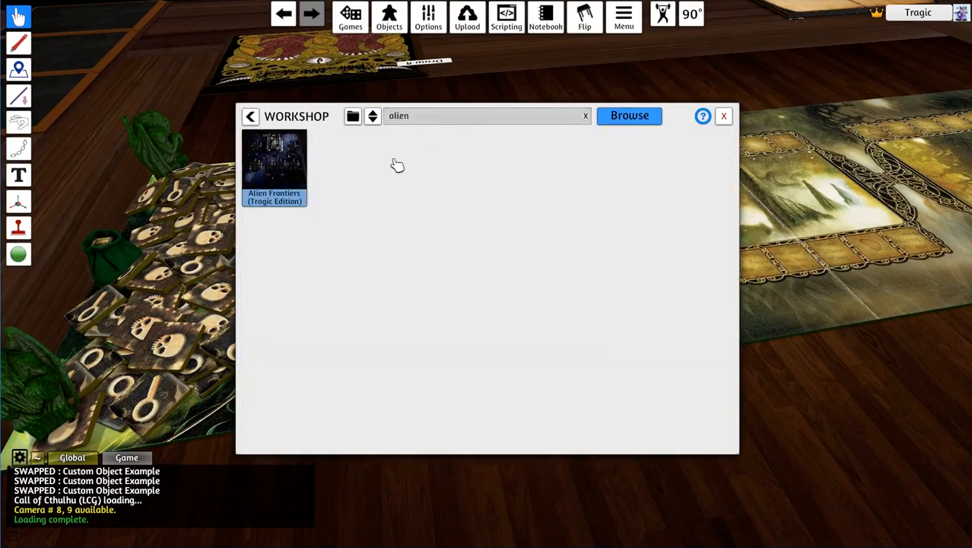
pyautogui.click(275, 161)
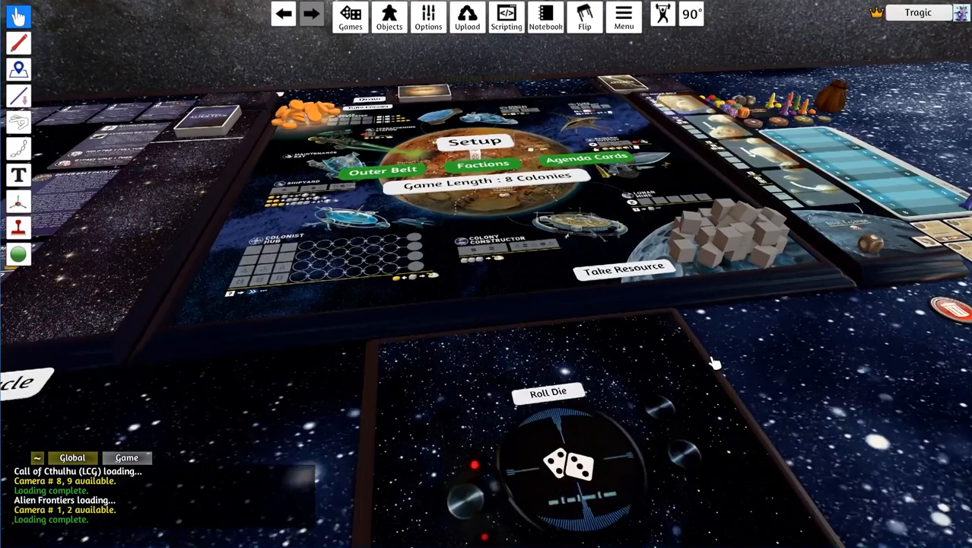
pyautogui.scroll(2, 715, 362)
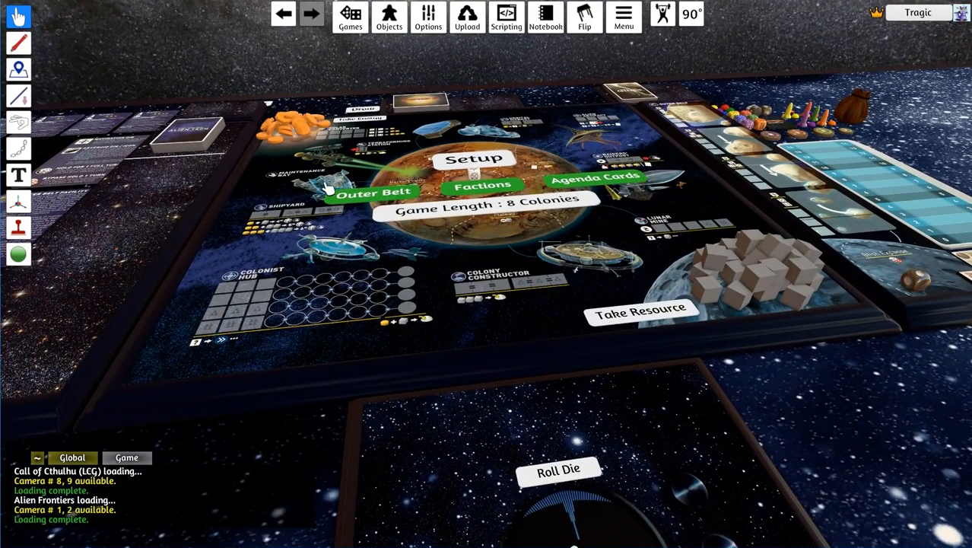
pyautogui.hotkey('shift', '0')
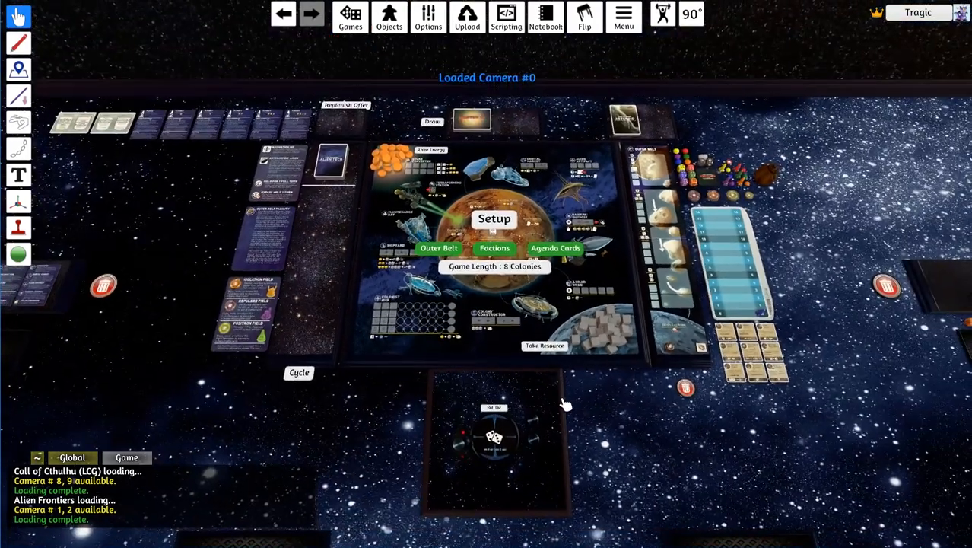
pyautogui.scroll(2, 565, 404)
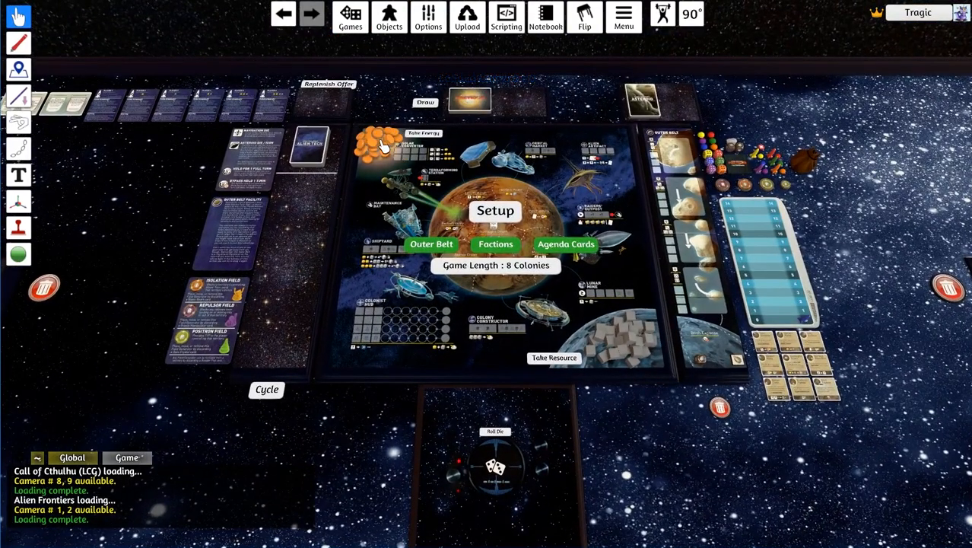
pyautogui.click(494, 220)
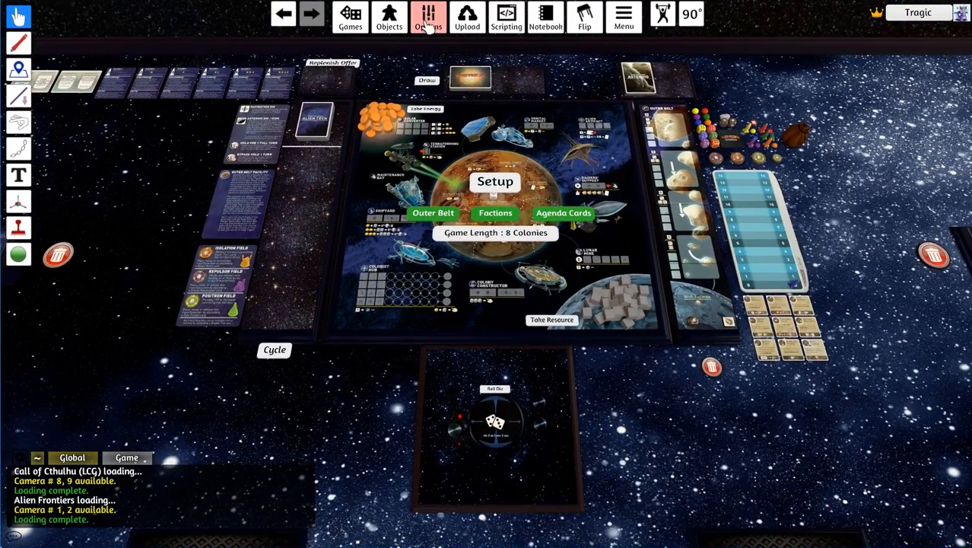
# - Expand the Swap Hidden tool entry and place its Swap Hidden Textures object on the table
pyautogui.click(427, 17)
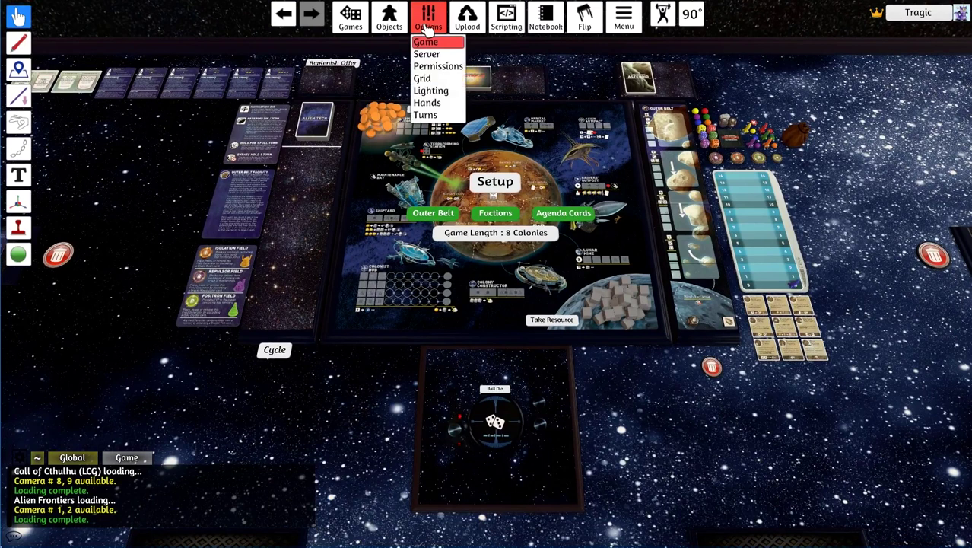
pyautogui.click(350, 17)
pyautogui.click(437, 308)
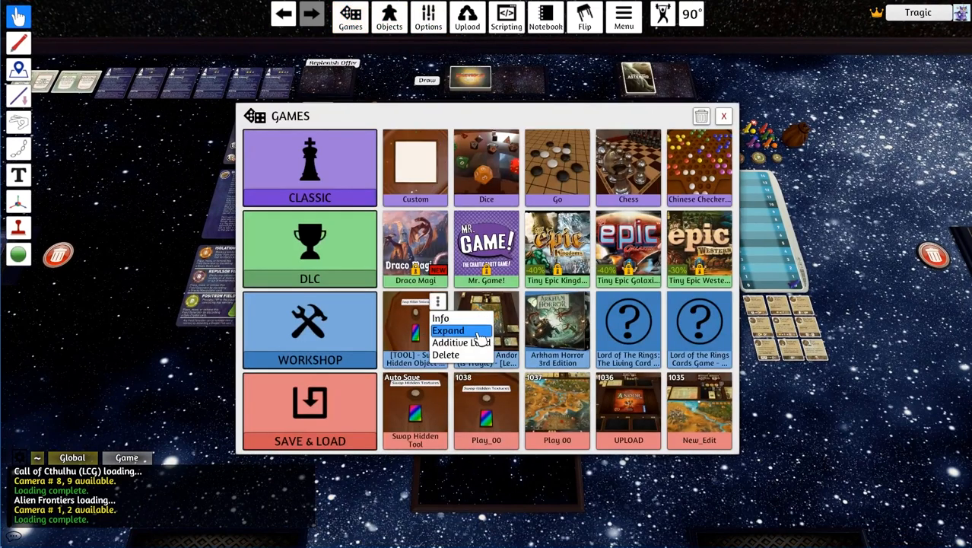
pyautogui.click(456, 335)
pyautogui.moveTo(273, 164); pyautogui.dragTo(700, 228)
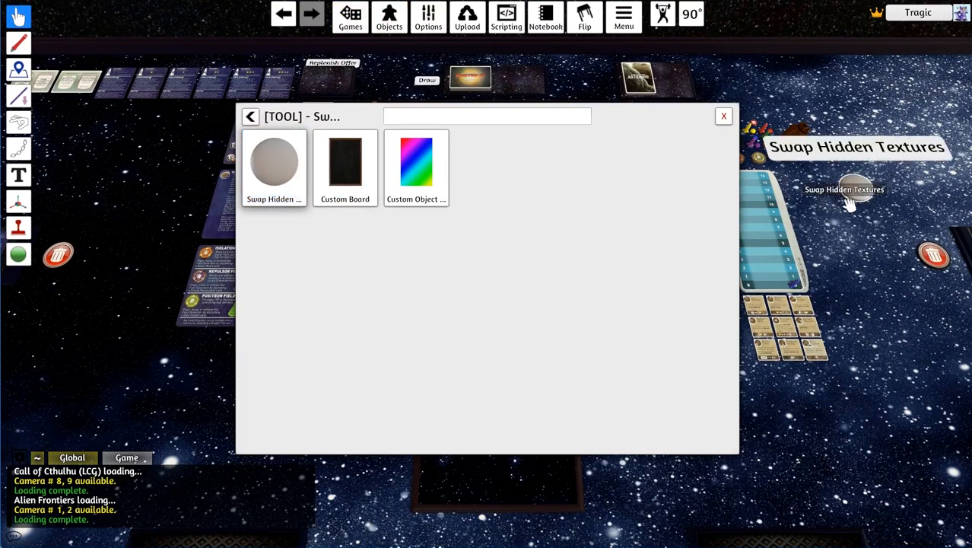
pyautogui.click(723, 117)
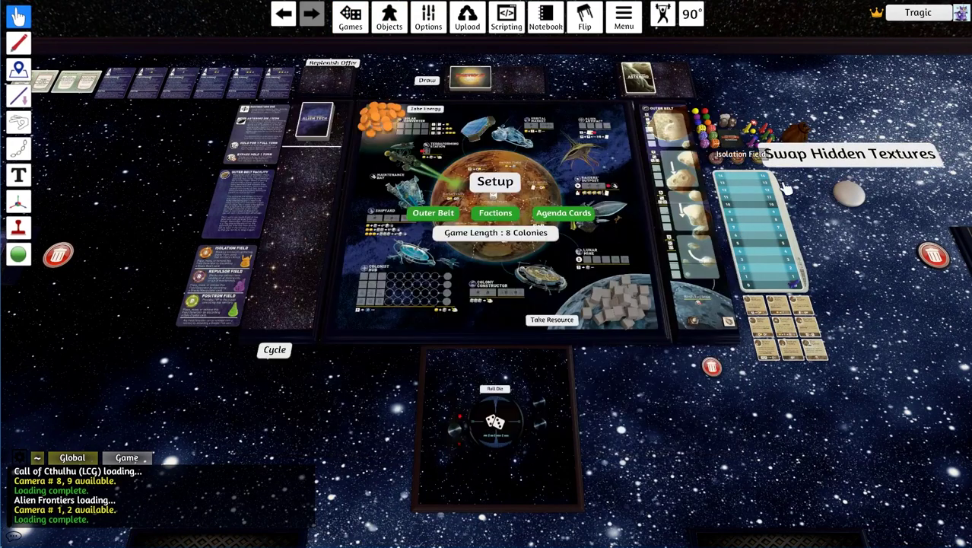
pyautogui.click(887, 162)
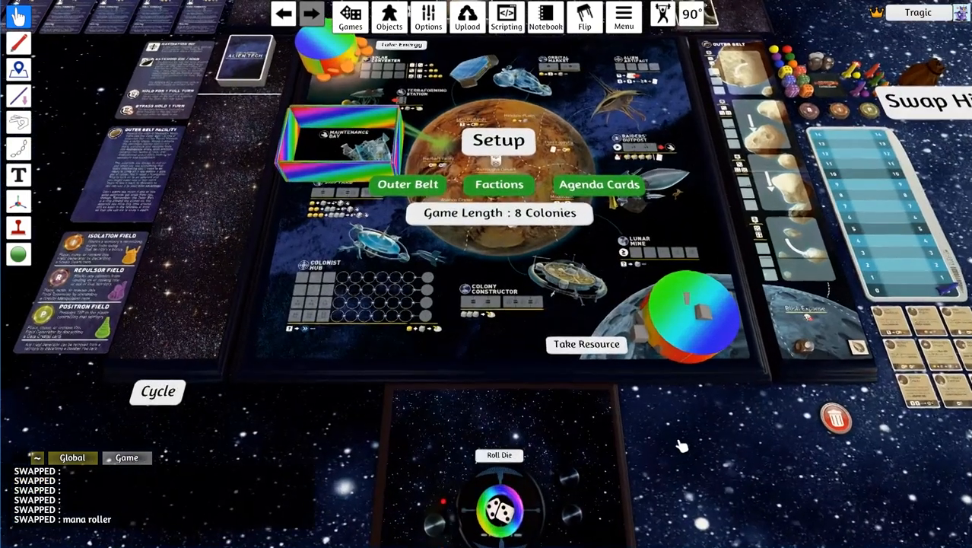
pyautogui.scroll(3, 660, 423)
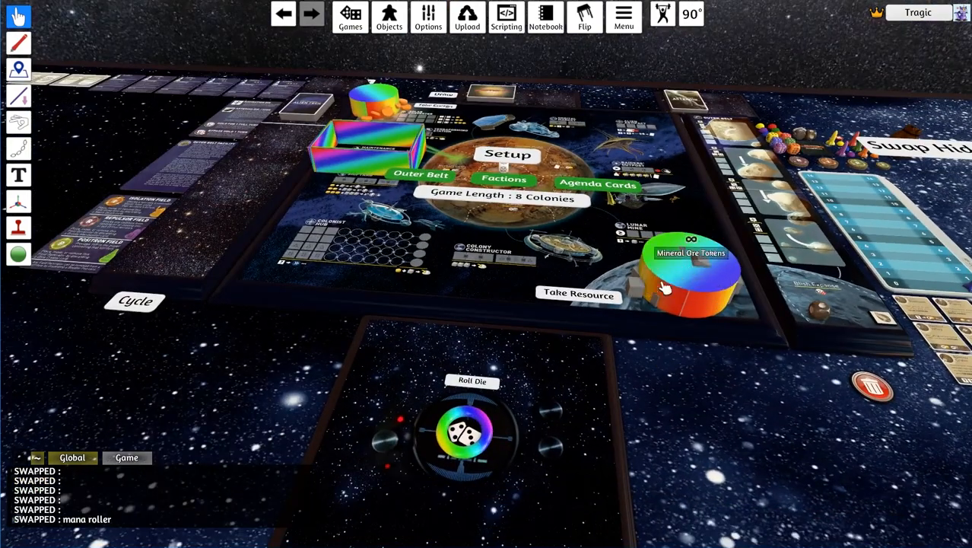
pyautogui.scroll(-4, 540, 332)
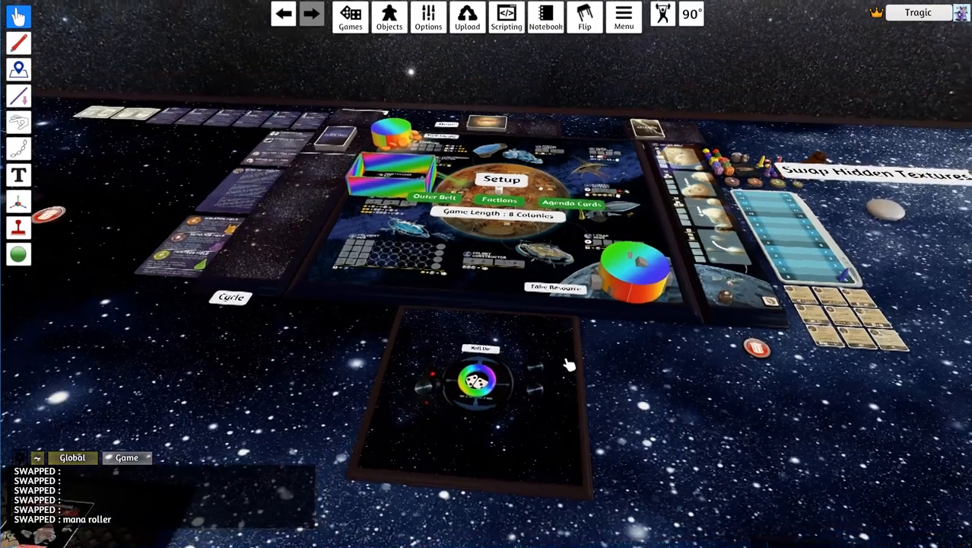
pyautogui.scroll(2, 576, 387)
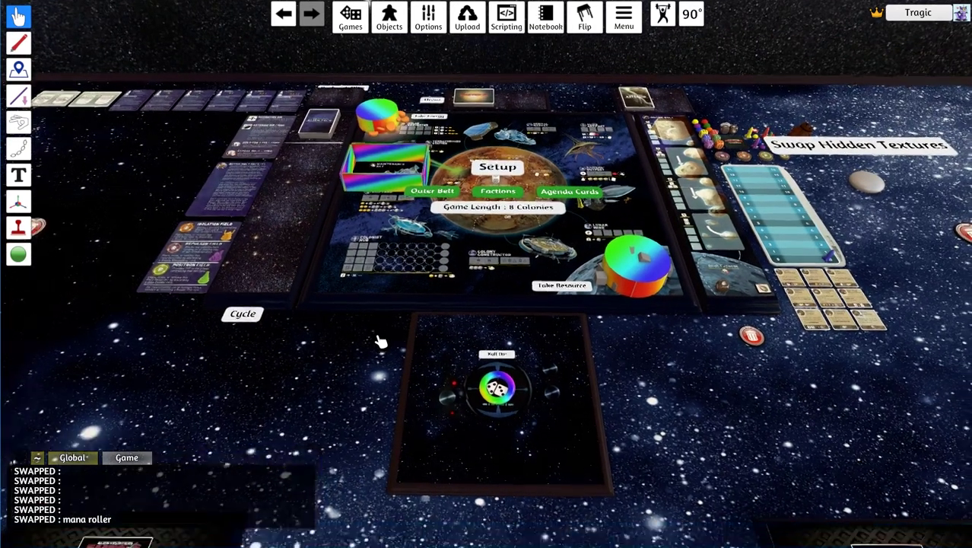
pyautogui.scroll(-5, 380, 341)
pyautogui.scroll(5, 533, 395)
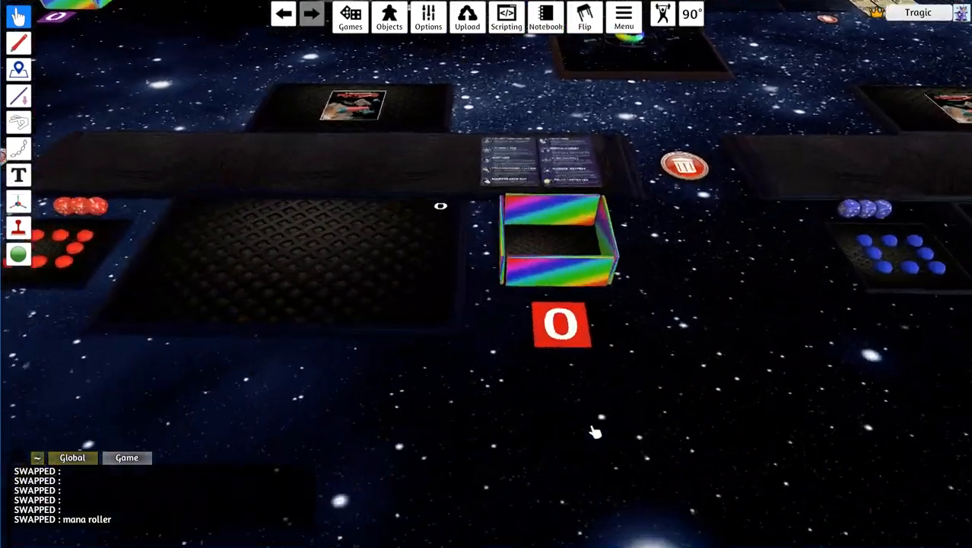
pyautogui.scroll(-3, 595, 433)
pyautogui.scroll(-4, 494, 335)
pyautogui.scroll(2, 492, 355)
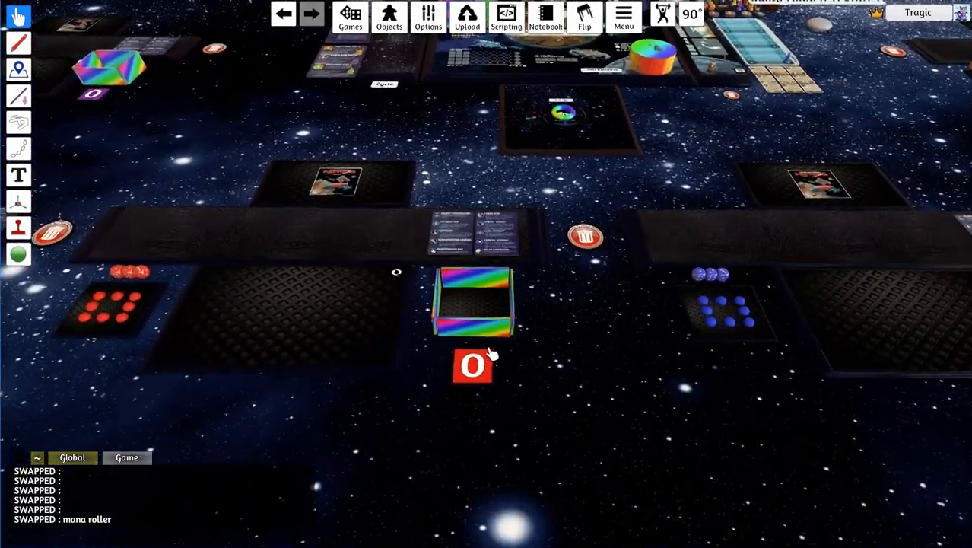
pyautogui.scroll(-2, 491, 355)
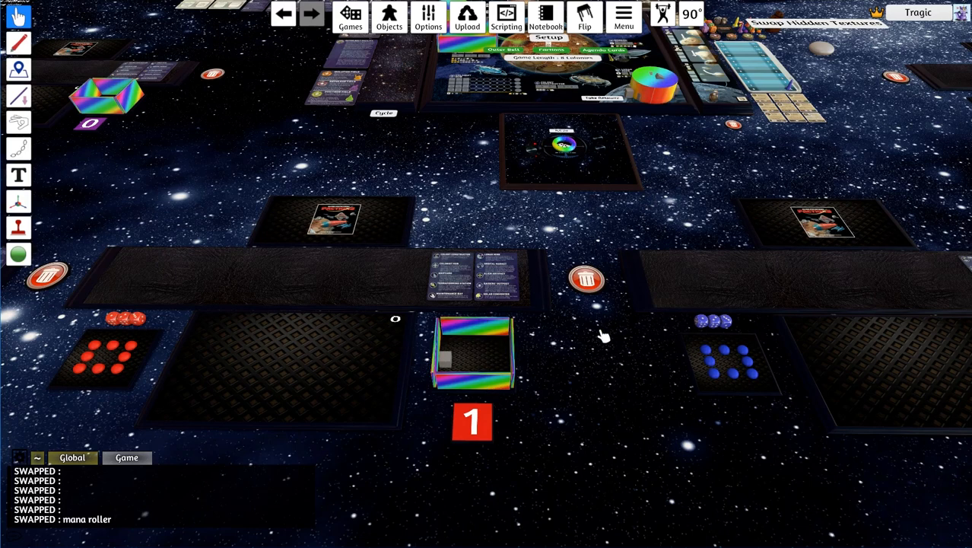
pyautogui.scroll(2, 518, 335)
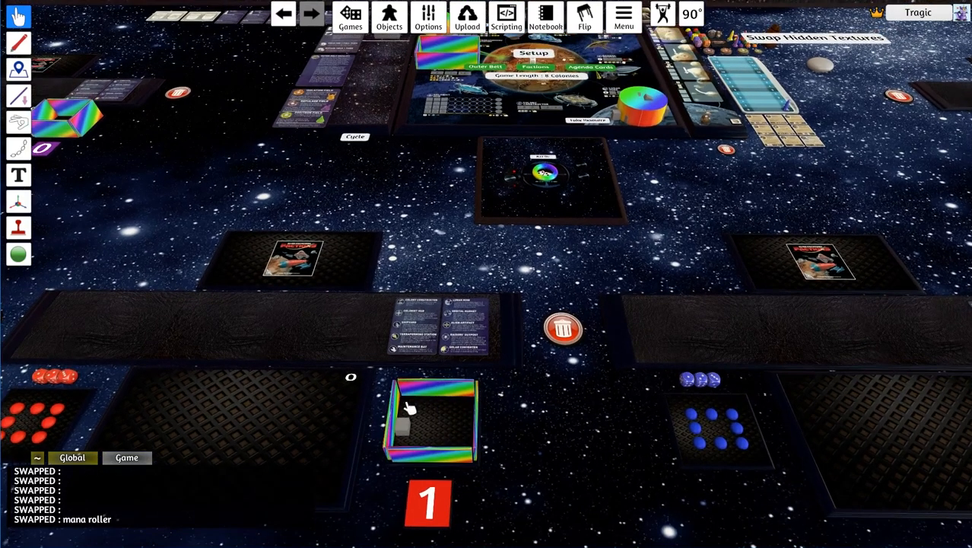
pyautogui.scroll(3, 454, 378)
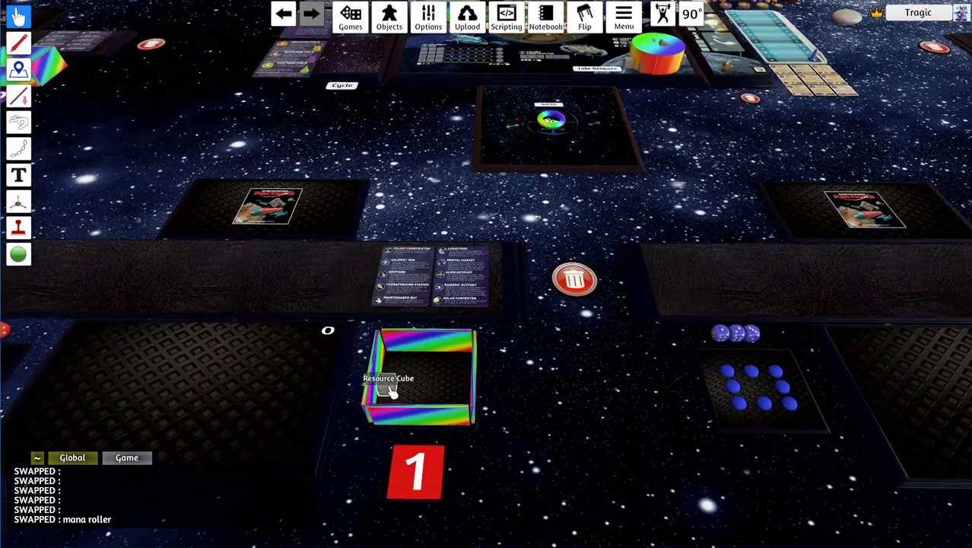
# - Move the resource cube to the rainbow box centre, lift it out and drop it back in
pyautogui.moveTo(391, 390); pyautogui.dragTo(449, 382)
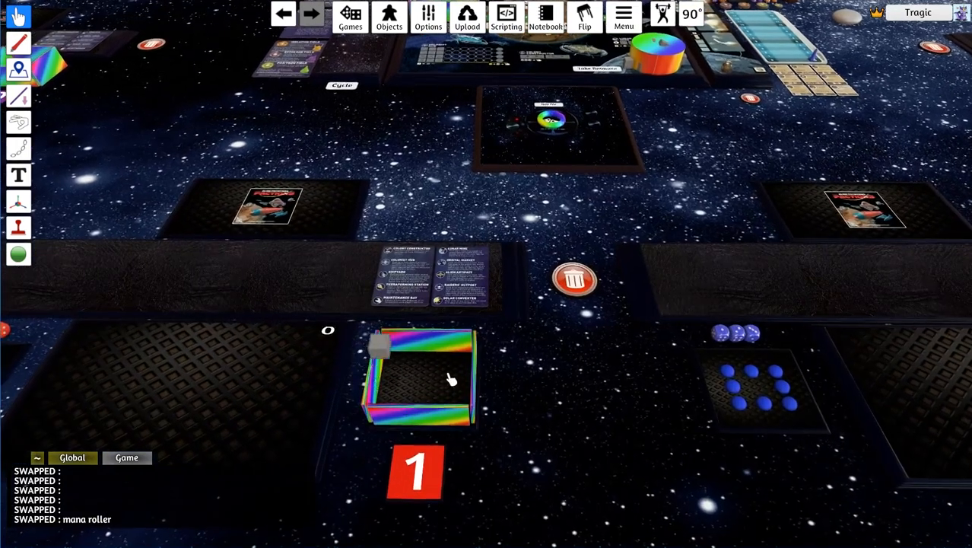
pyautogui.moveTo(394, 368); pyautogui.dragTo(430, 373)
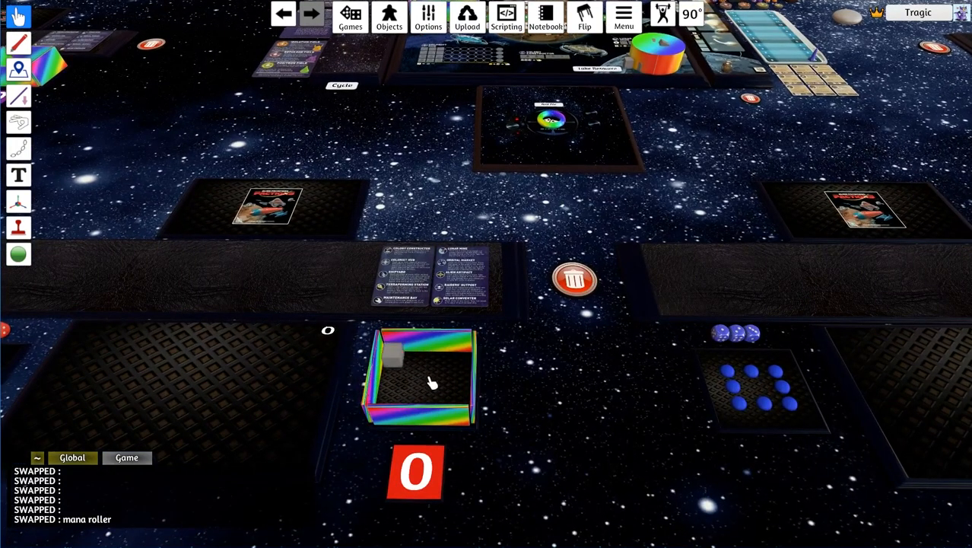
pyautogui.scroll(-5, 553, 374)
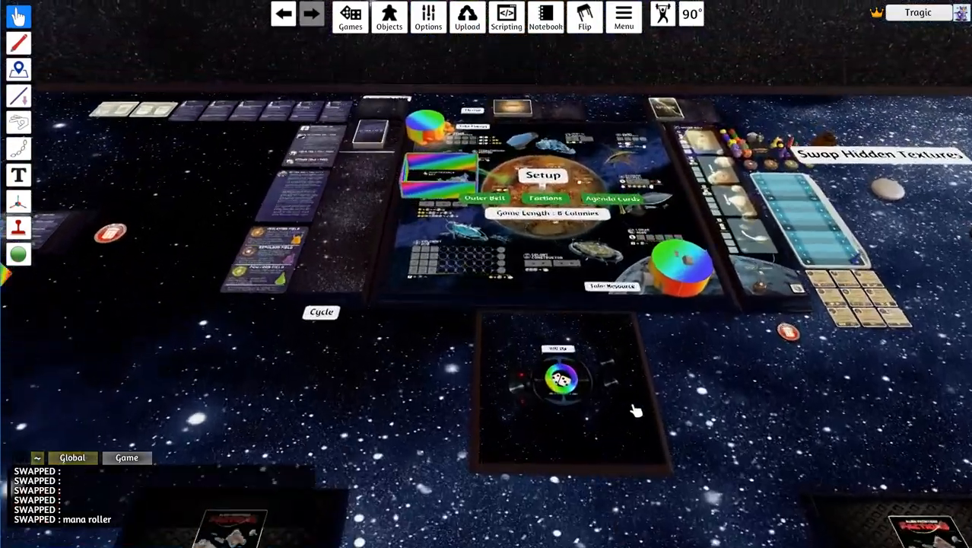
pyautogui.scroll(-3, 615, 444)
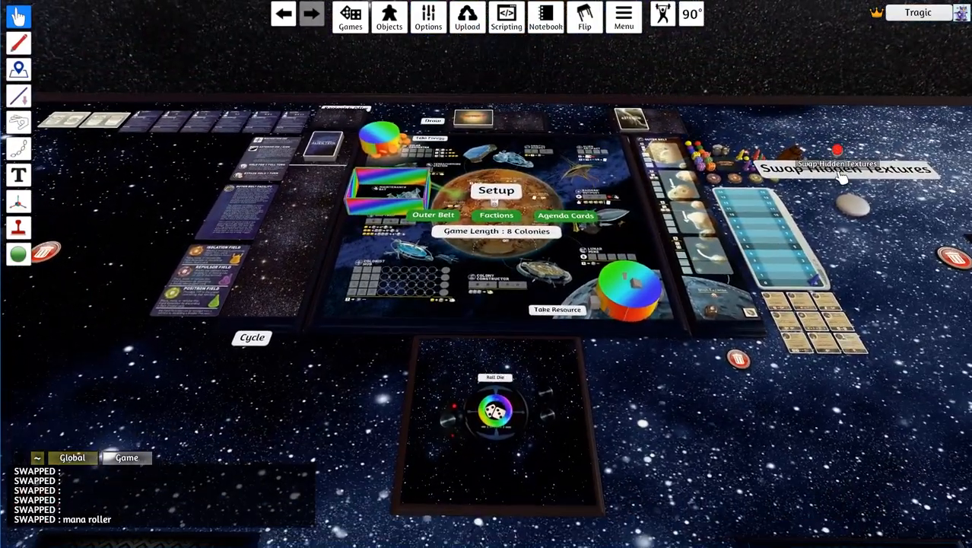
pyautogui.scroll(-4, 685, 365)
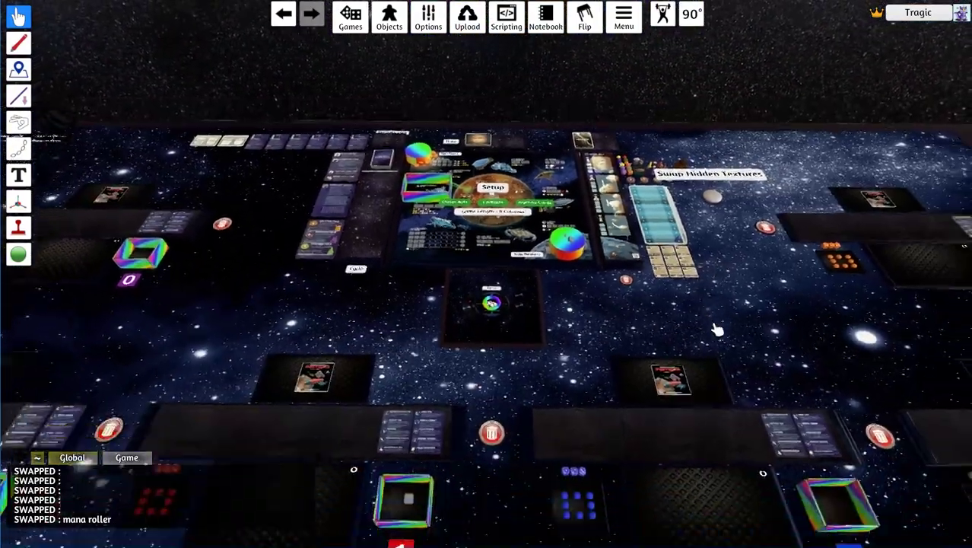
pyautogui.scroll(-4, 717, 329)
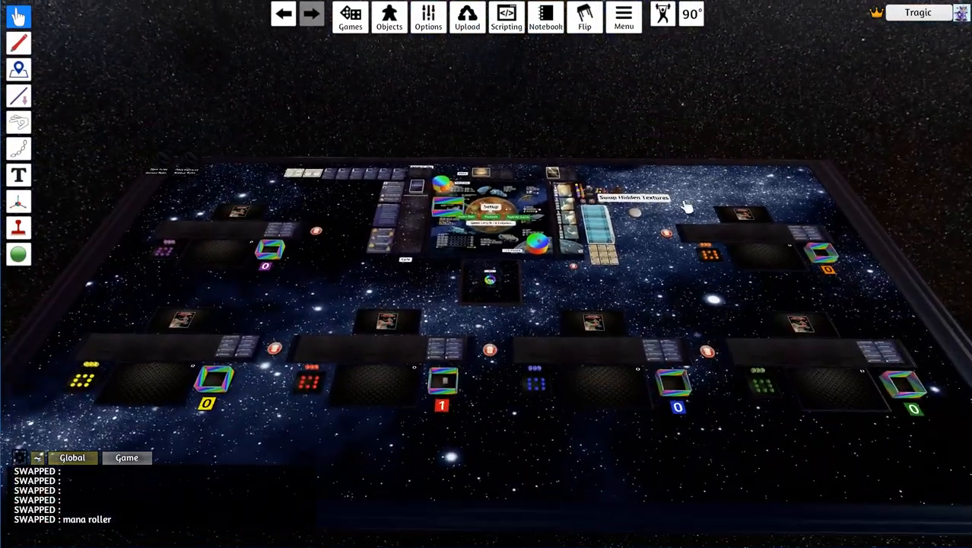
# - Swap the hidden textures twice, then load the Swap Hidden Tool save's example table
pyautogui.click(643, 204)
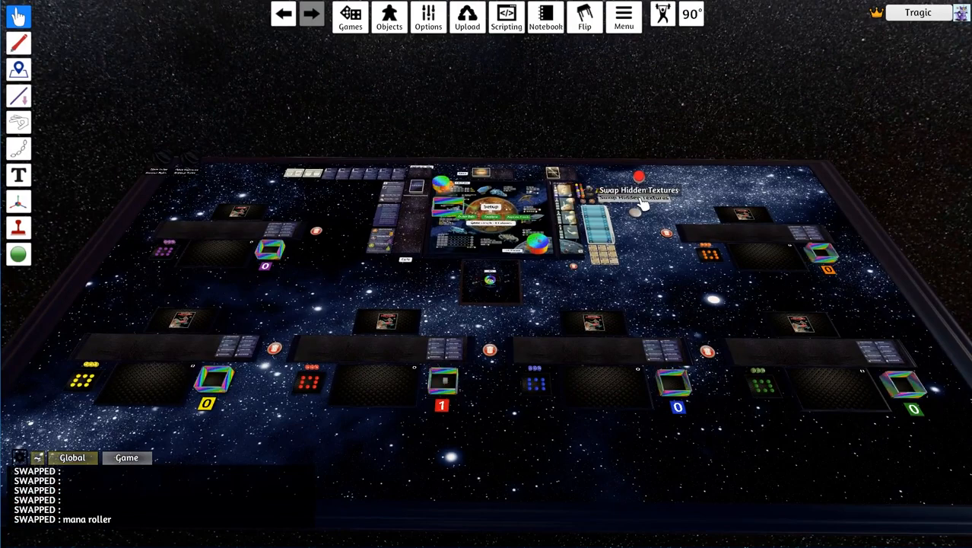
pyautogui.scroll(8, 655, 266)
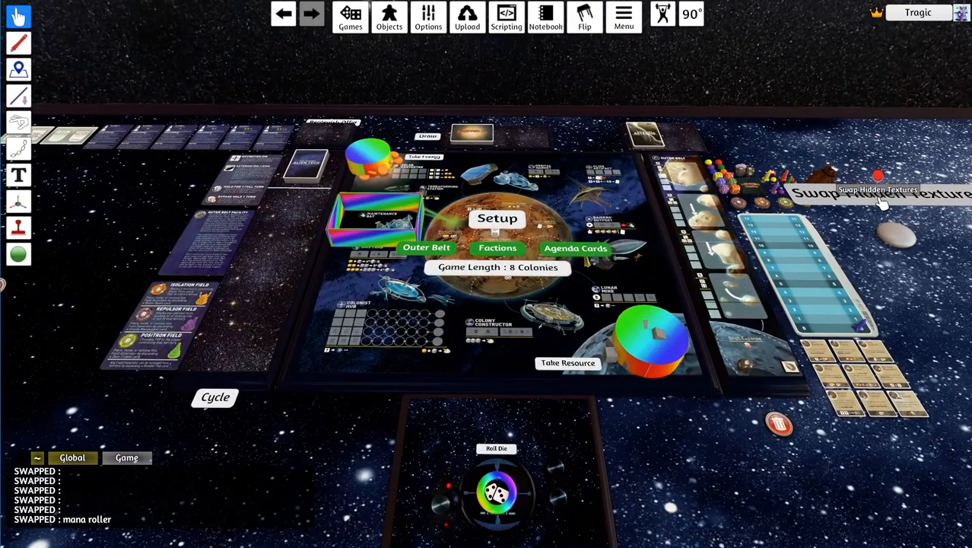
pyautogui.click(895, 197)
pyautogui.click(350, 17)
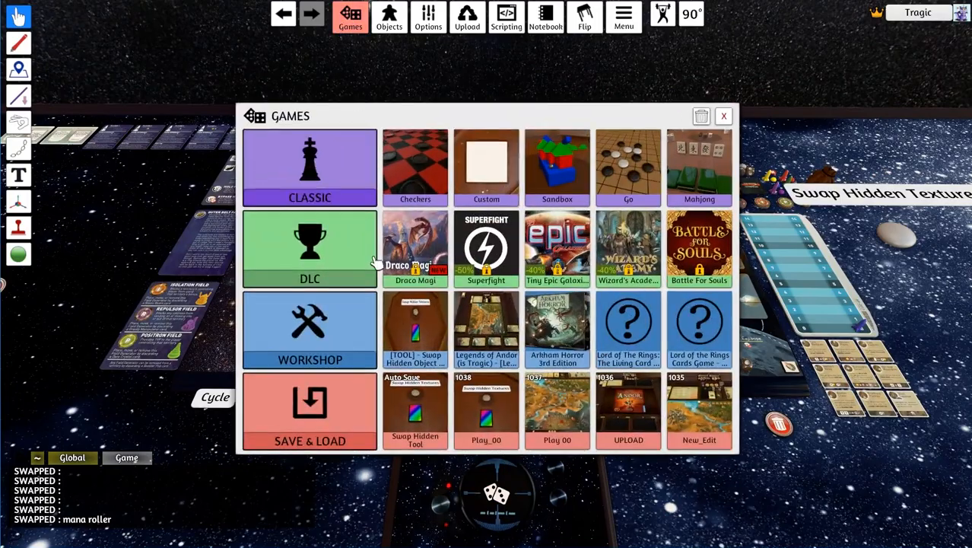
pyautogui.click(416, 335)
pyautogui.click(446, 289)
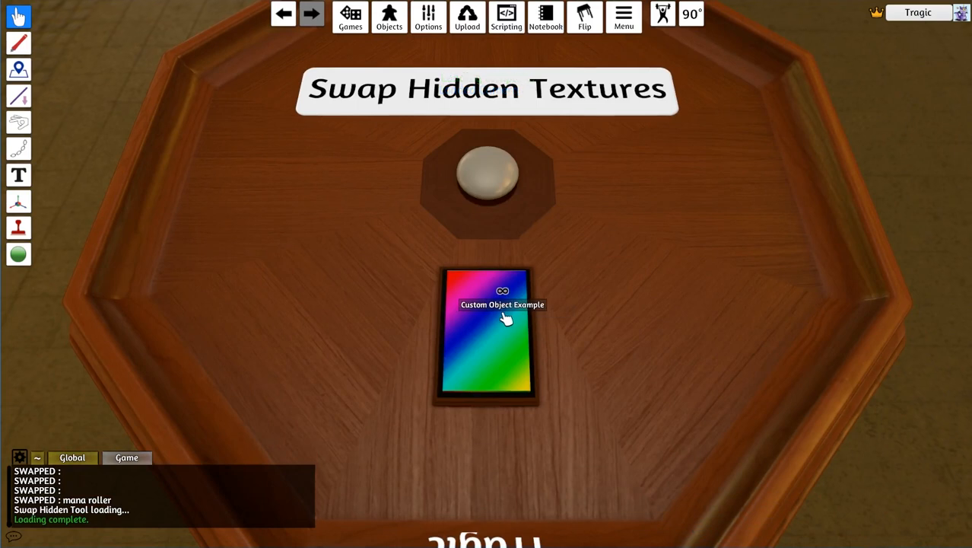
# - Inspect the rainbow example tile's Custom model settings and image address, then close them
pyautogui.rightClick(506, 318)
pyautogui.click(543, 363)
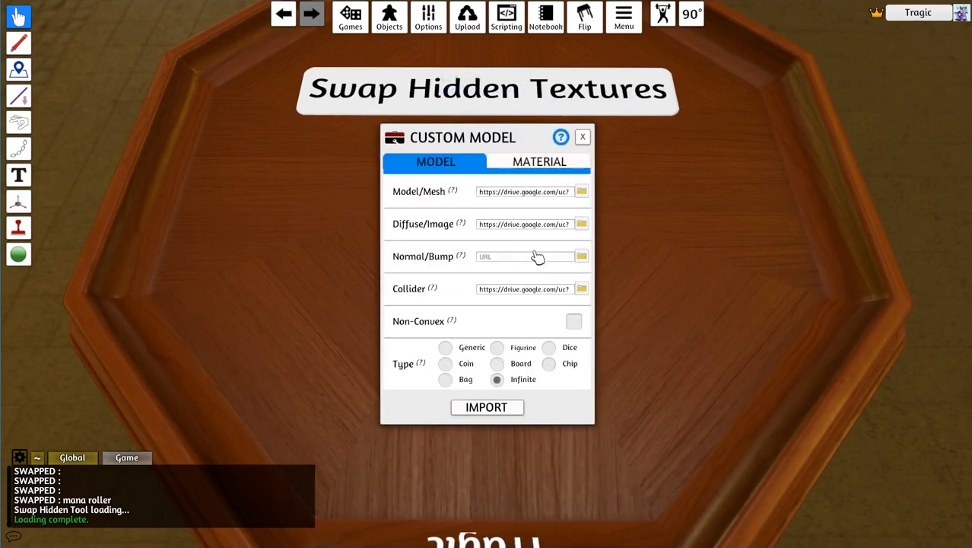
pyautogui.click(494, 224)
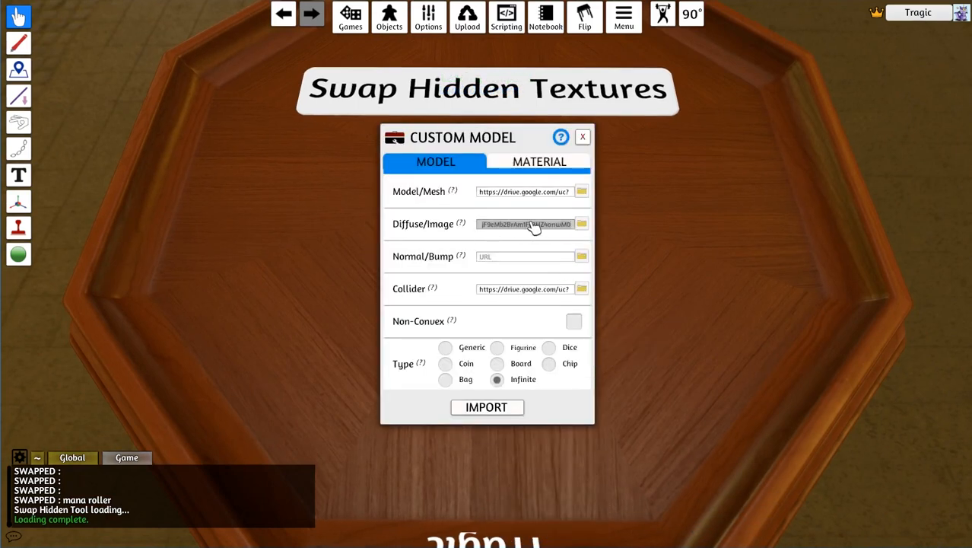
pyautogui.click(582, 137)
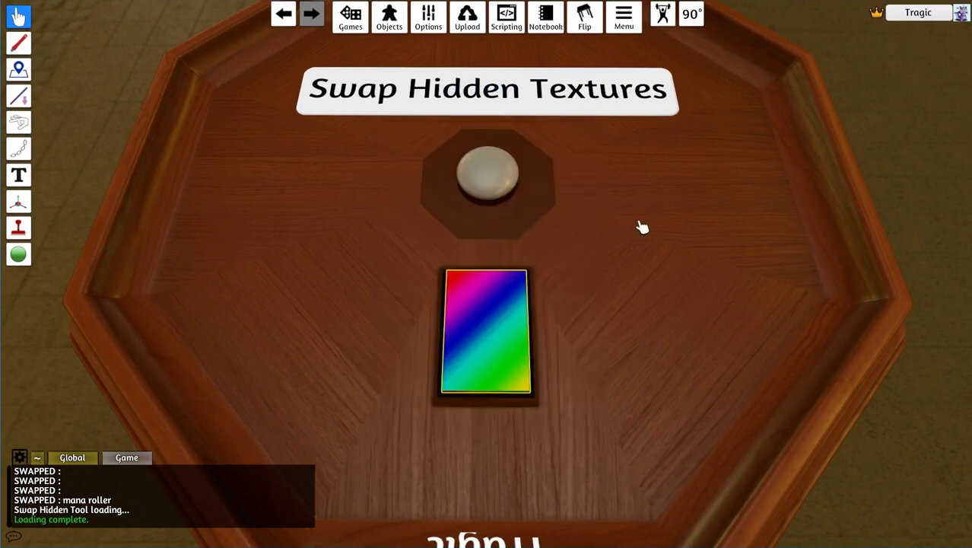
# - Swap the Custom Object Example tile five times, black and back, ending on rainbow
pyautogui.click(486, 89)
pyautogui.click(487, 90)
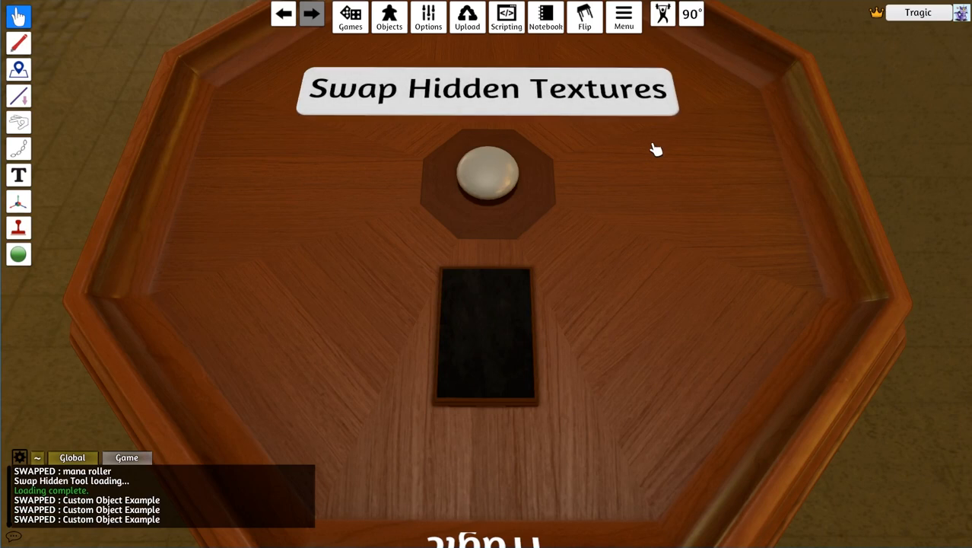
pyautogui.click(487, 90)
pyautogui.click(491, 90)
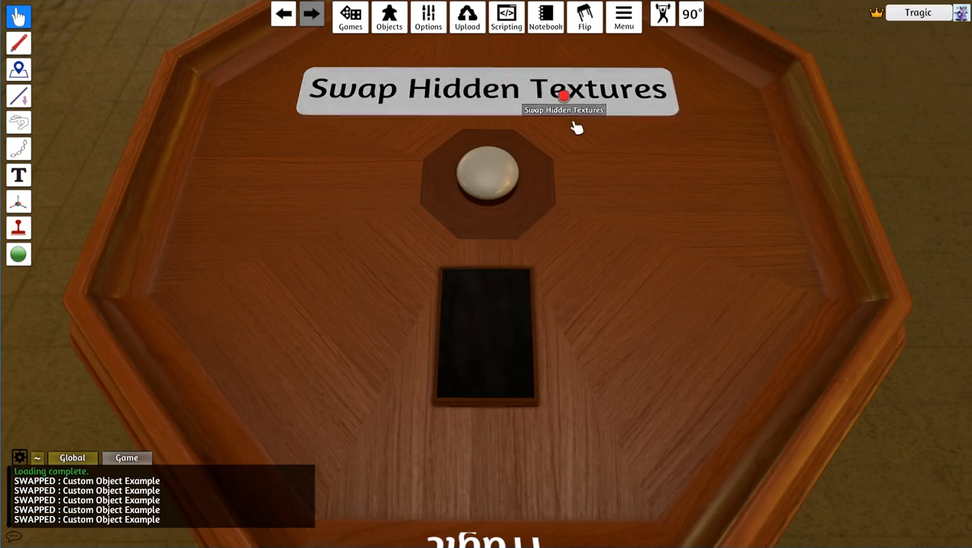
pyautogui.click(548, 90)
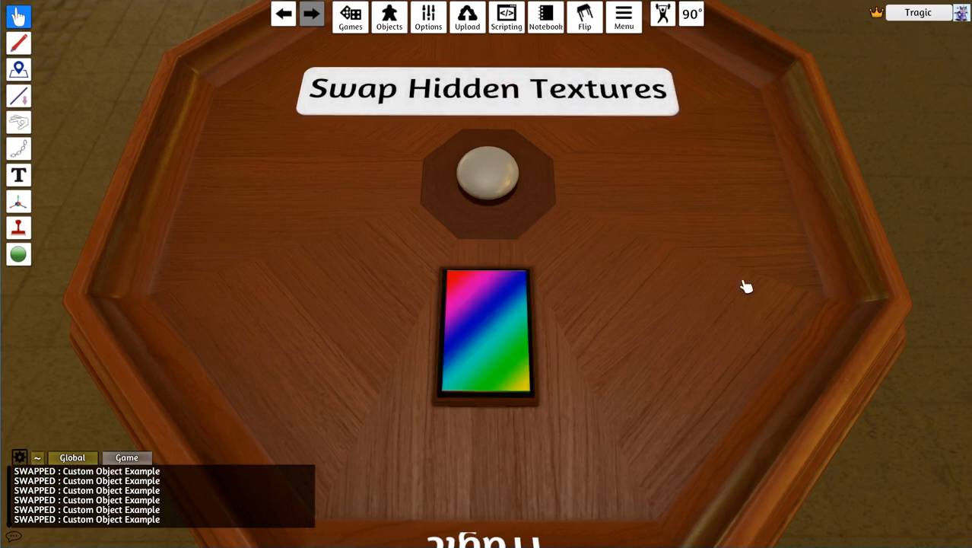